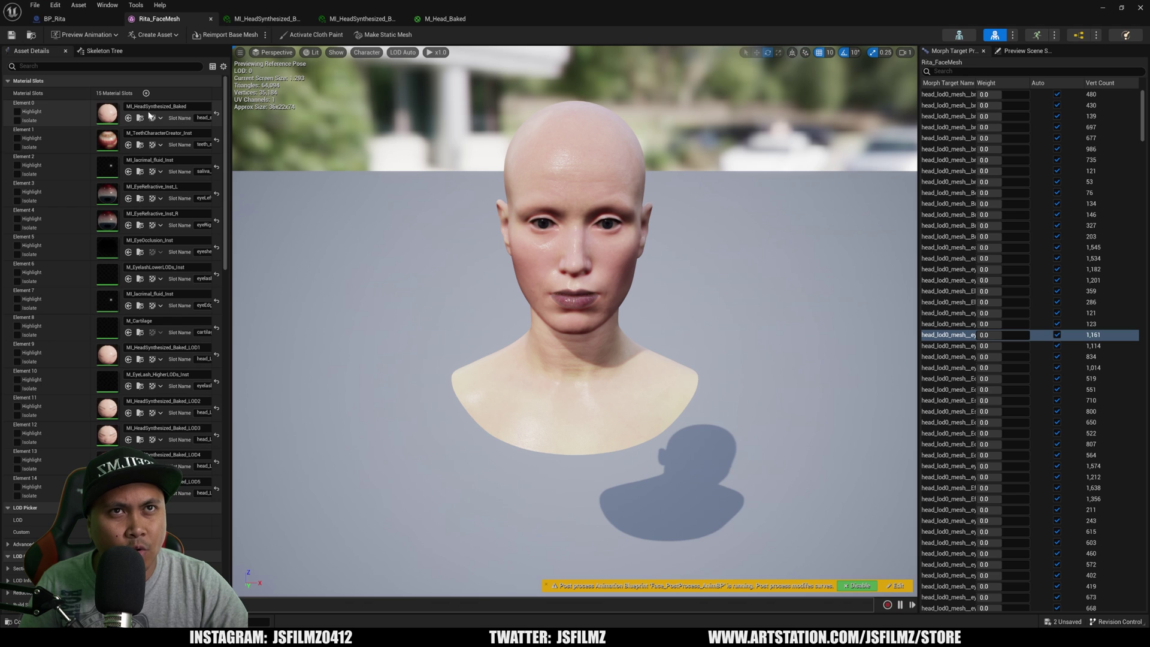
- Open the MI_HeadSynthesized_Baked material from the face mesh and go to its parent material M_Head_Baked
{"action": "double_click", "coordinate": [112, 118]}
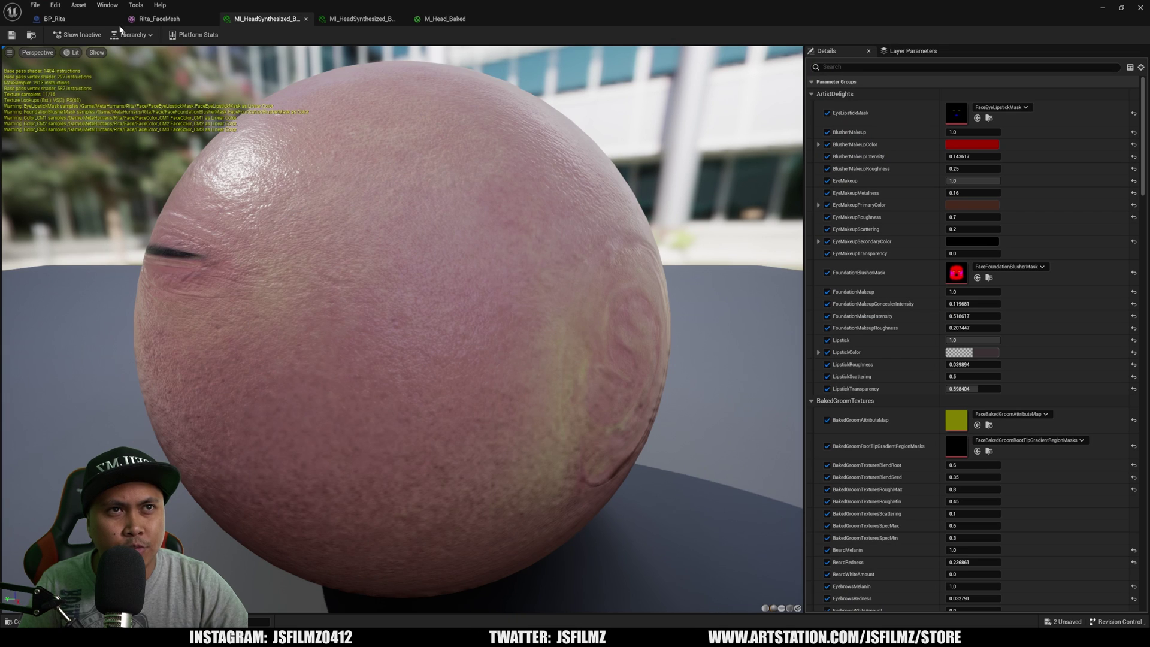
{"action": "left_click", "coordinate": [132, 34]}
{"action": "left_click", "coordinate": [151, 60]}
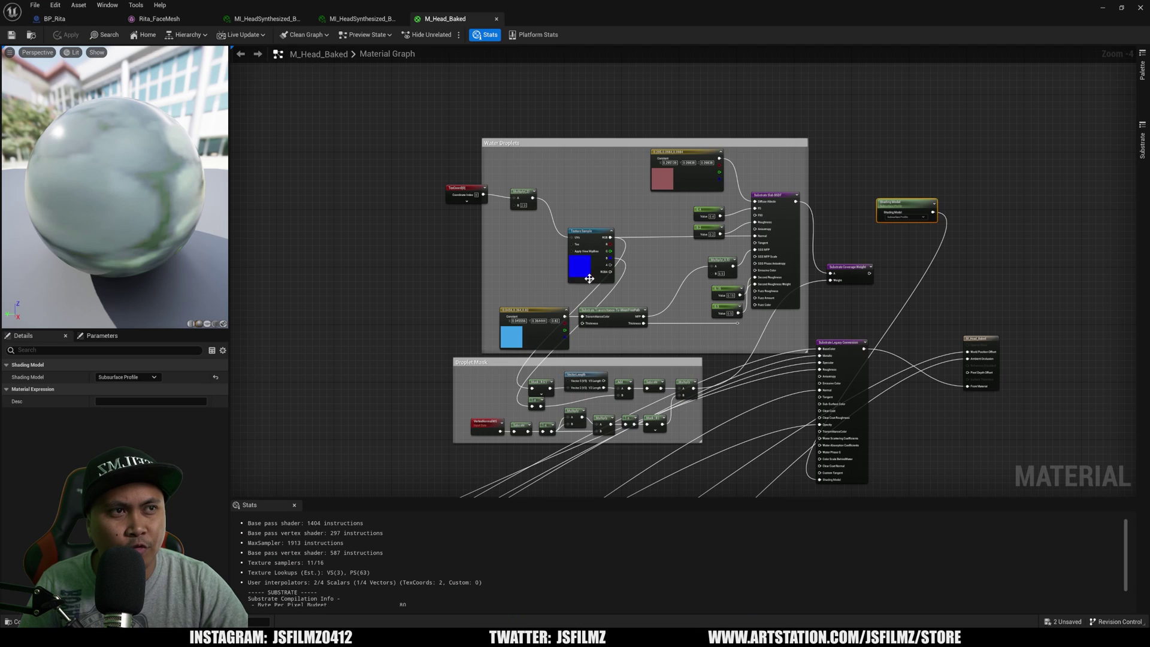
- Examine the Water Droplets and Droplet Mask groups and the Substrate Legacy Conversion node in the material graph
{"action": "right_click_drag", "start_coordinate": [780, 319], "coordinate": [685, 240]}
{"action": "scroll", "coordinate": [678, 280], "scroll_direction": "down", "scroll_amount": 1}
{"action": "right_click_drag", "start_coordinate": [676, 282], "coordinate": [680, 358]}
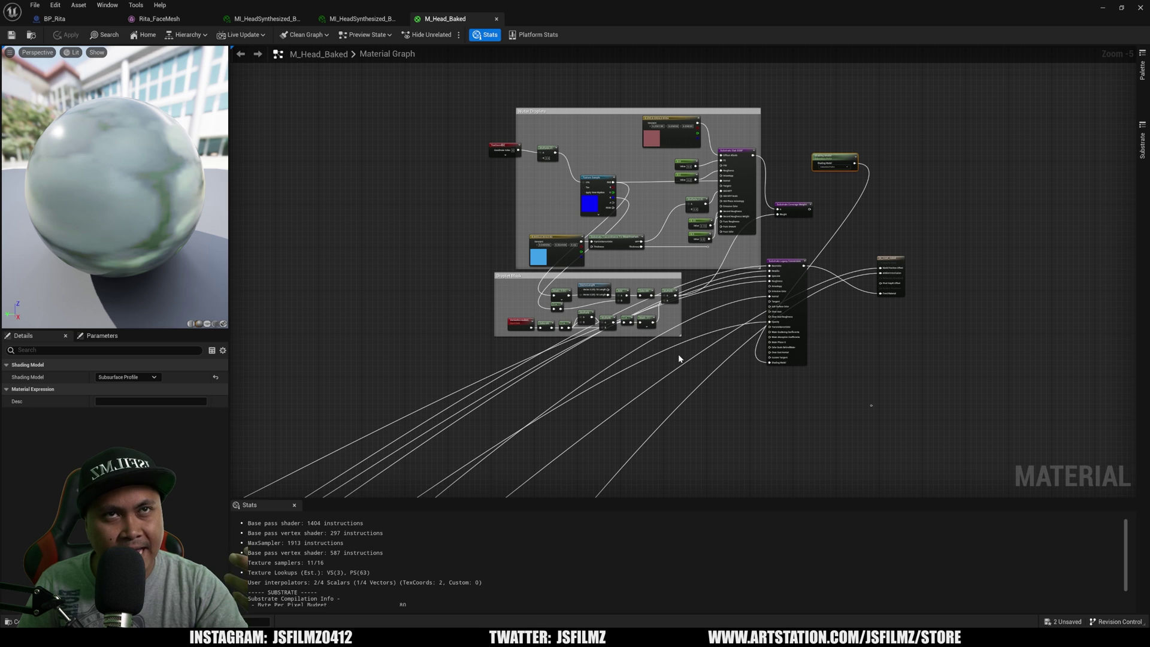
{"action": "scroll", "coordinate": [693, 325], "scroll_direction": "up", "scroll_amount": 1}
{"action": "right_click_drag", "start_coordinate": [694, 325], "coordinate": [565, 345]}
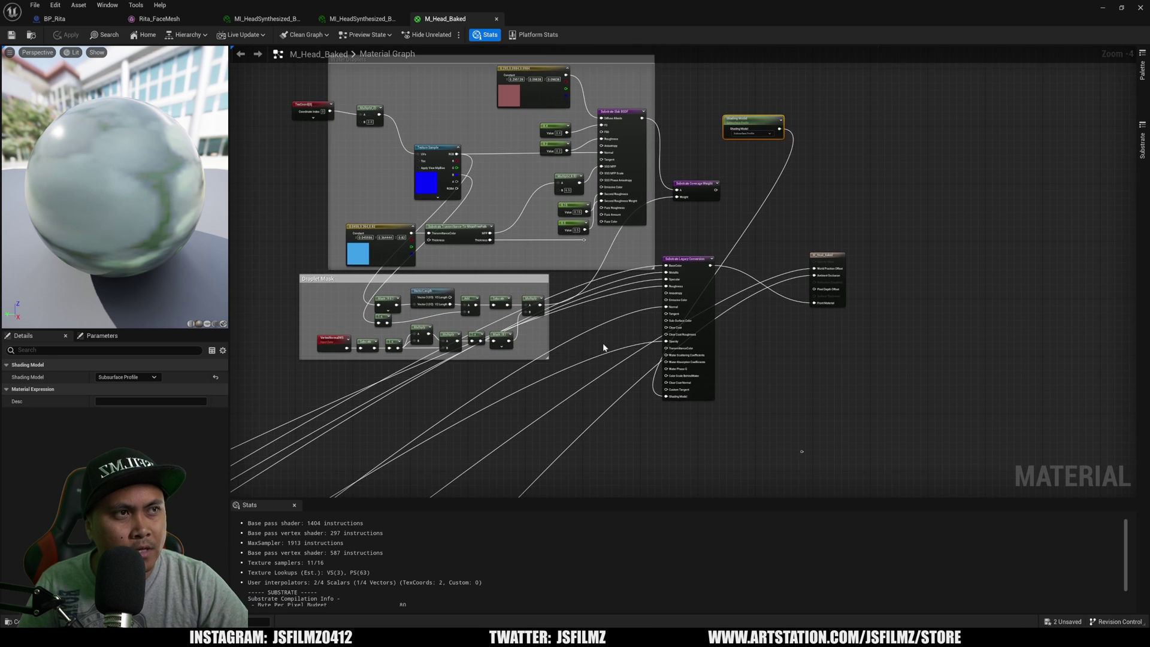
{"action": "scroll", "coordinate": [602, 345], "scroll_direction": "up", "scroll_amount": 2}
{"action": "left_click_drag", "start_coordinate": [750, 231], "coordinate": [738, 268]}
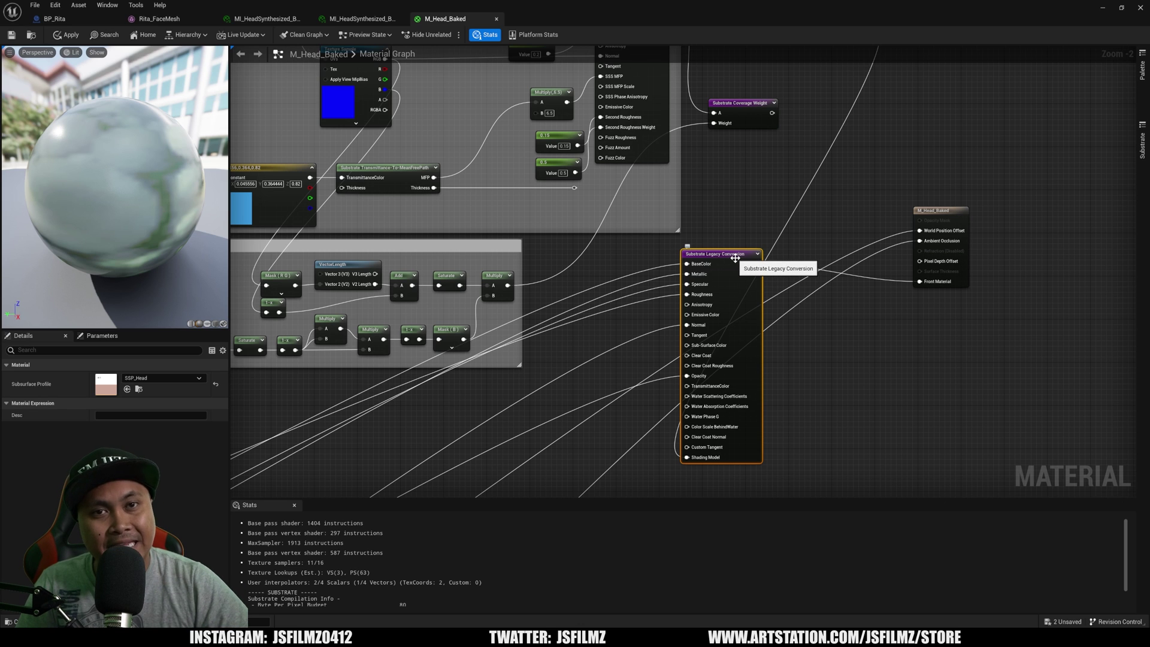
{"action": "mouse_move", "coordinate": [736, 257]}
{"action": "left_mouse_down"}
{"action": "mouse_move", "coordinate": [749, 264]}
{"action": "mouse_move", "coordinate": [752, 247]}
{"action": "left_mouse_up"}
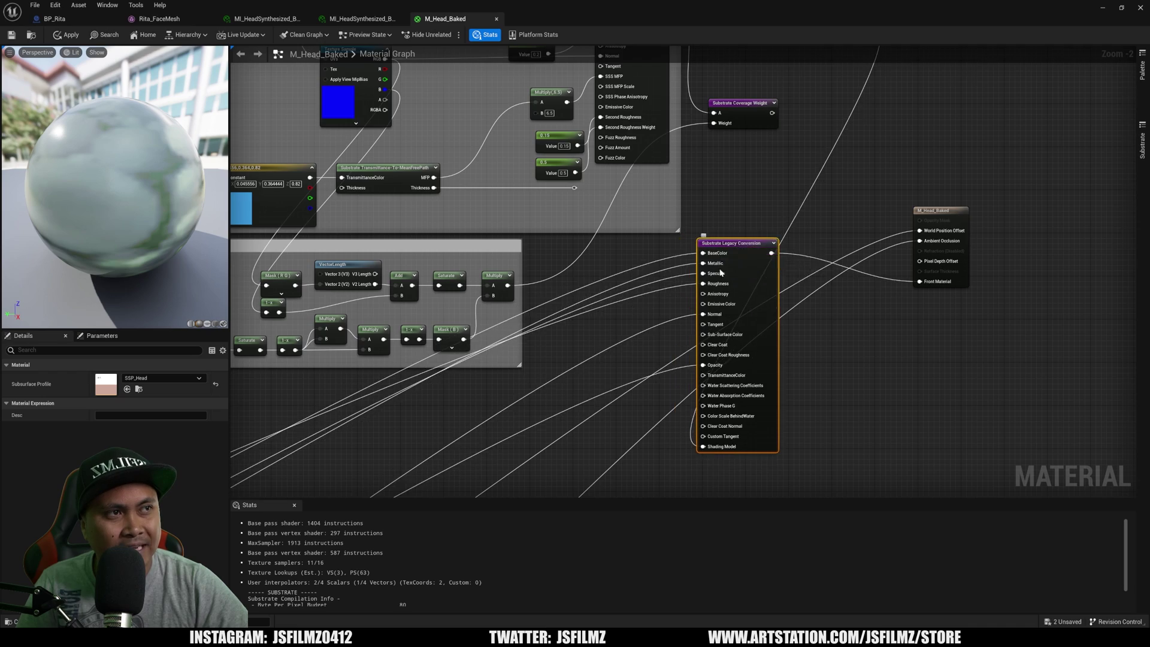
- Review the original skin node groups feeding Substrate Legacy Conversion and move that node lower, away from the material output
{"action": "scroll", "coordinate": [720, 272], "scroll_direction": "down", "scroll_amount": 10}
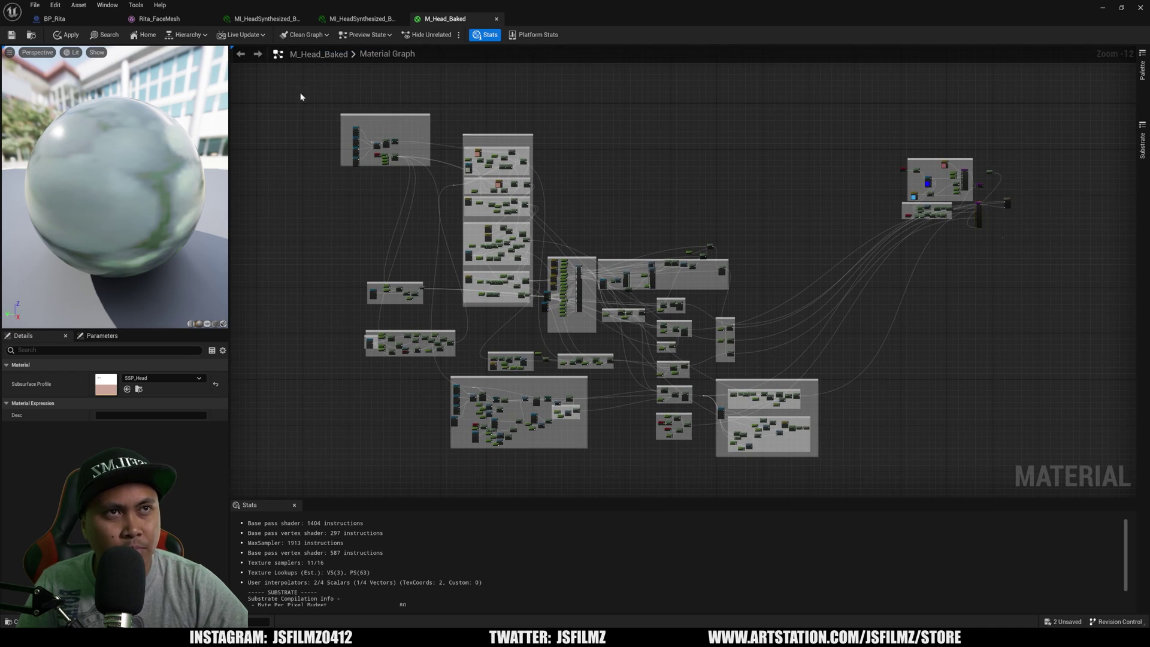
{"action": "left_click_drag", "start_coordinate": [289, 80], "coordinate": [796, 377]}
{"action": "right_click_drag", "start_coordinate": [781, 155], "coordinate": [527, 237]}
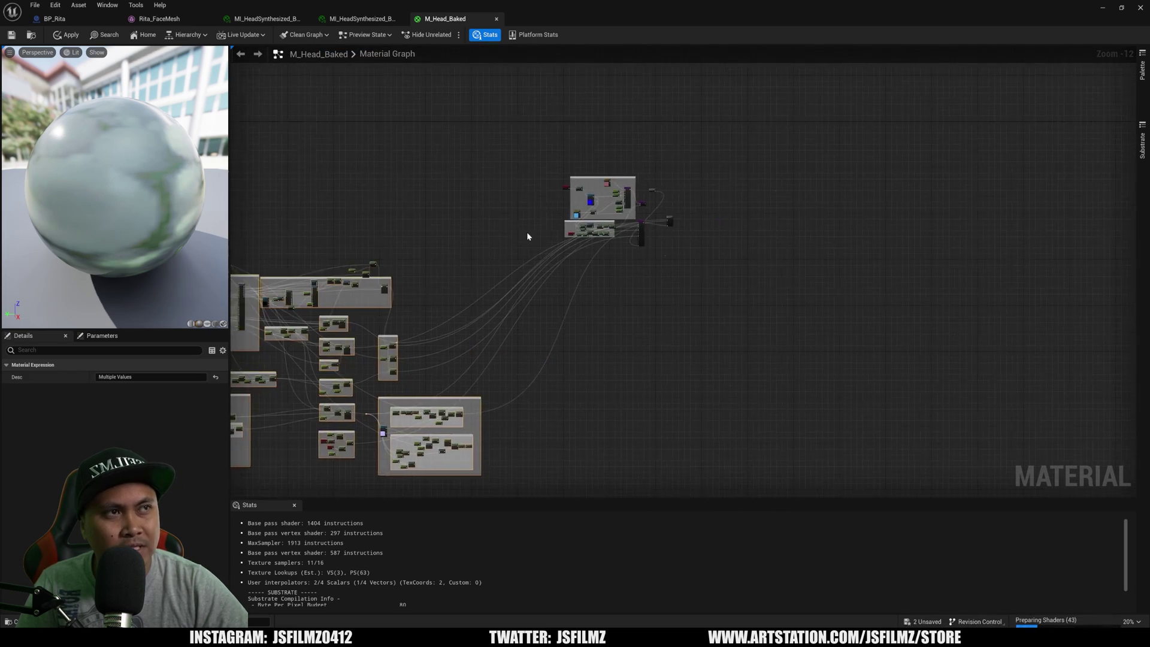
{"action": "scroll", "coordinate": [638, 234], "scroll_direction": "up", "scroll_amount": 13}
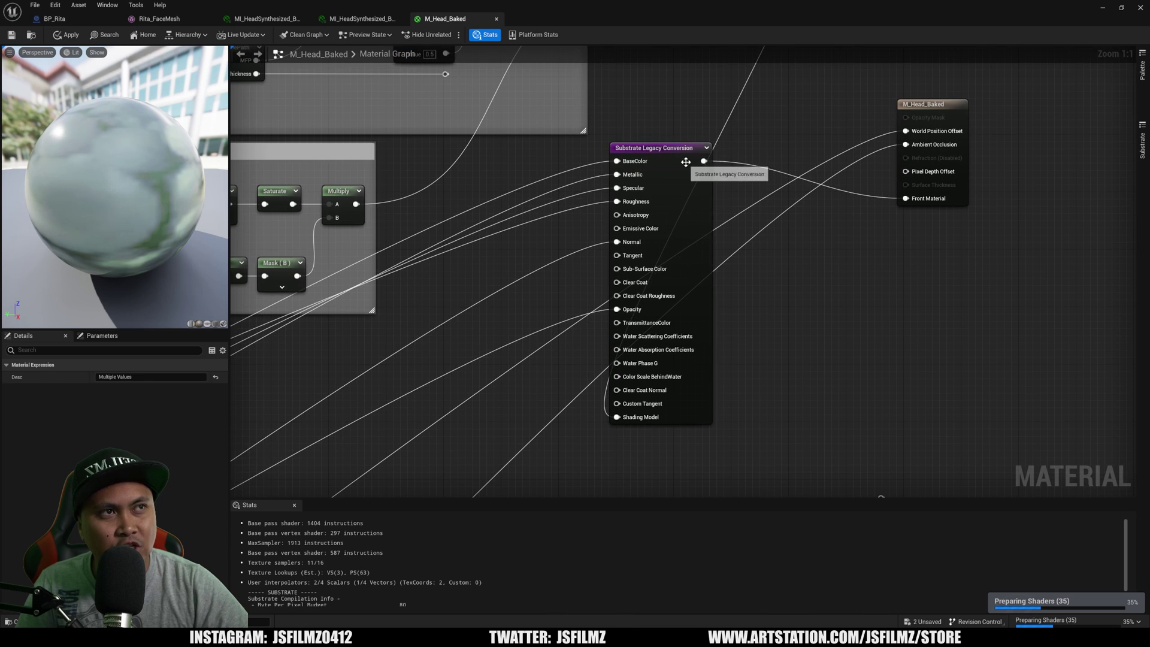
{"action": "left_click_drag", "start_coordinate": [685, 162], "coordinate": [630, 192]}
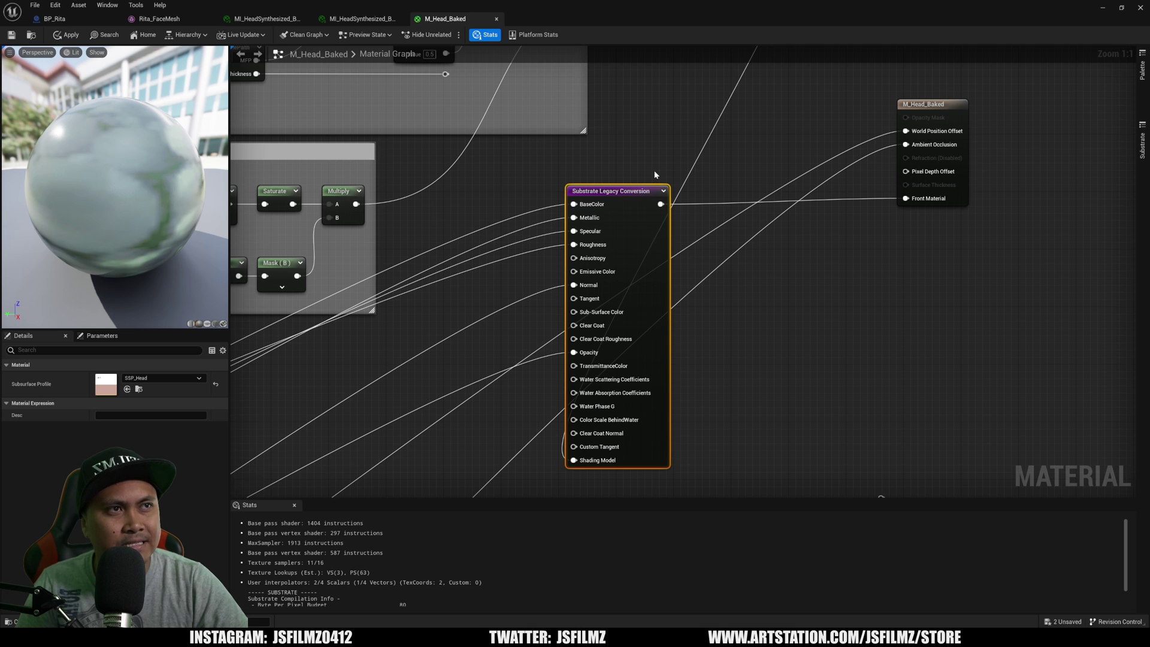
{"action": "scroll", "coordinate": [655, 171], "scroll_direction": "down", "scroll_amount": 2}
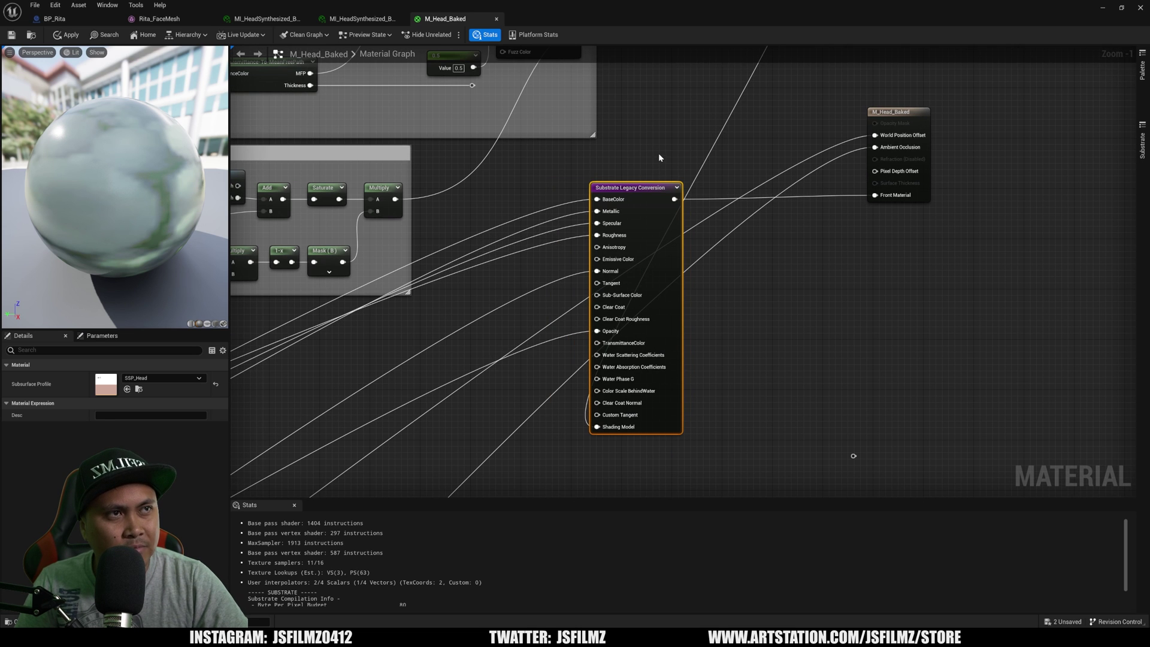
- Examine the Substrate Slab BSDF node, its inputs in the Water Droplets group and its link to Substrate Coverage Weight
{"action": "right_click_drag", "start_coordinate": [656, 174], "coordinate": [850, 330]}
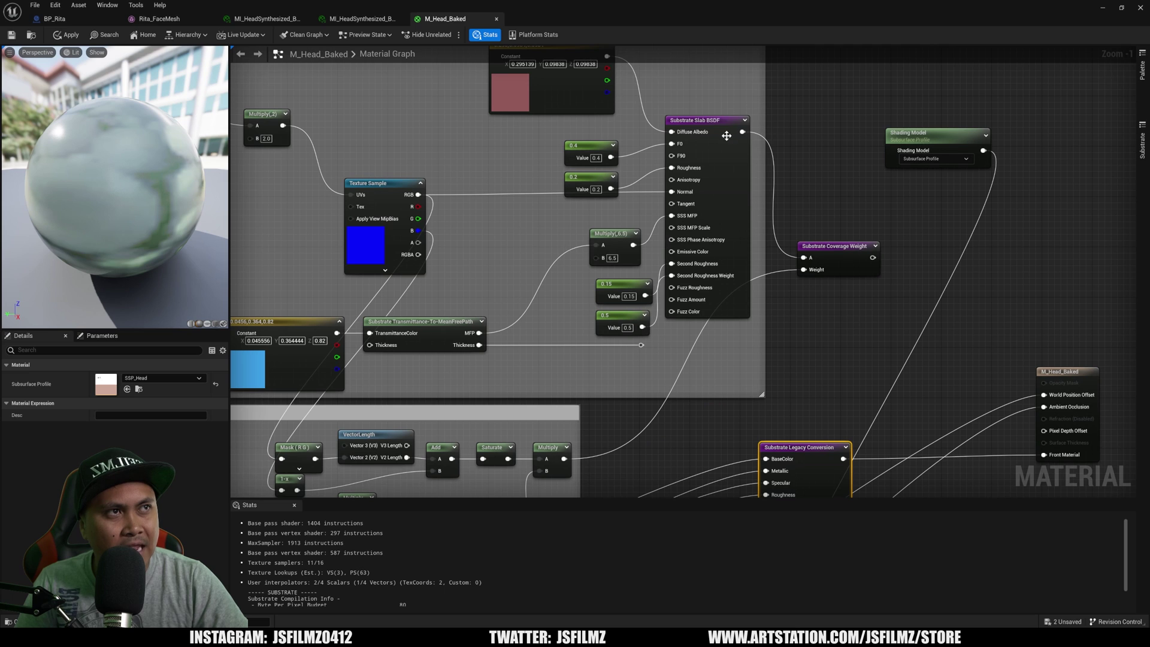
{"action": "left_click", "coordinate": [719, 114]}
{"action": "right_click_drag", "start_coordinate": [452, 113], "coordinate": [504, 149]}
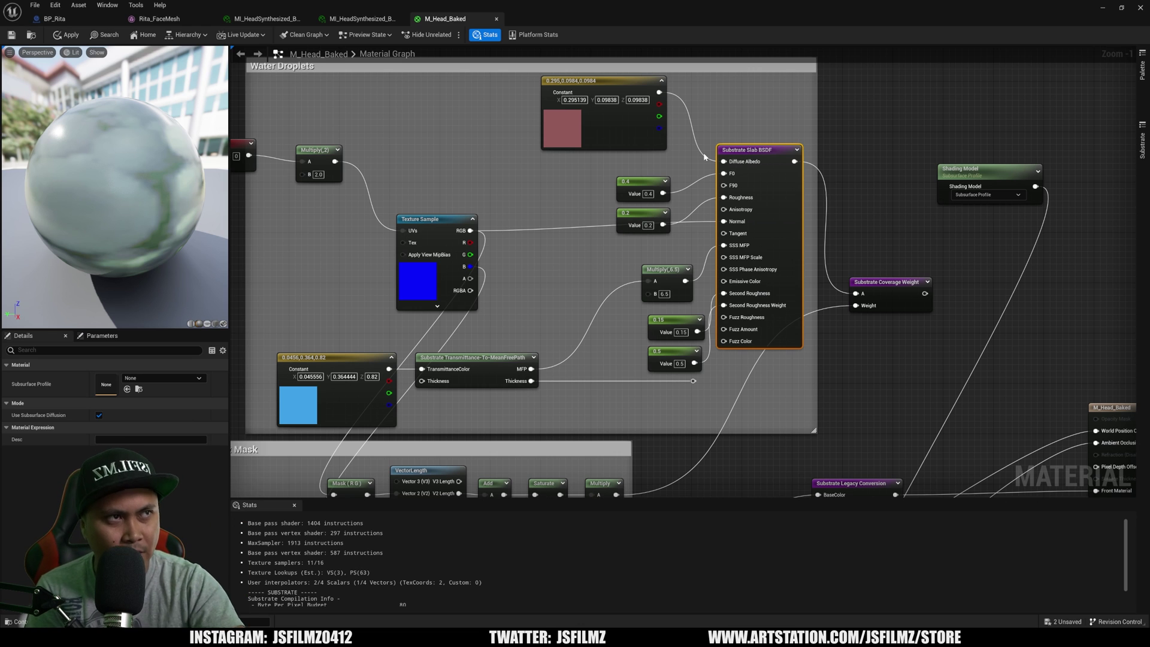
{"action": "right_click_drag", "start_coordinate": [658, 347], "coordinate": [677, 352]}
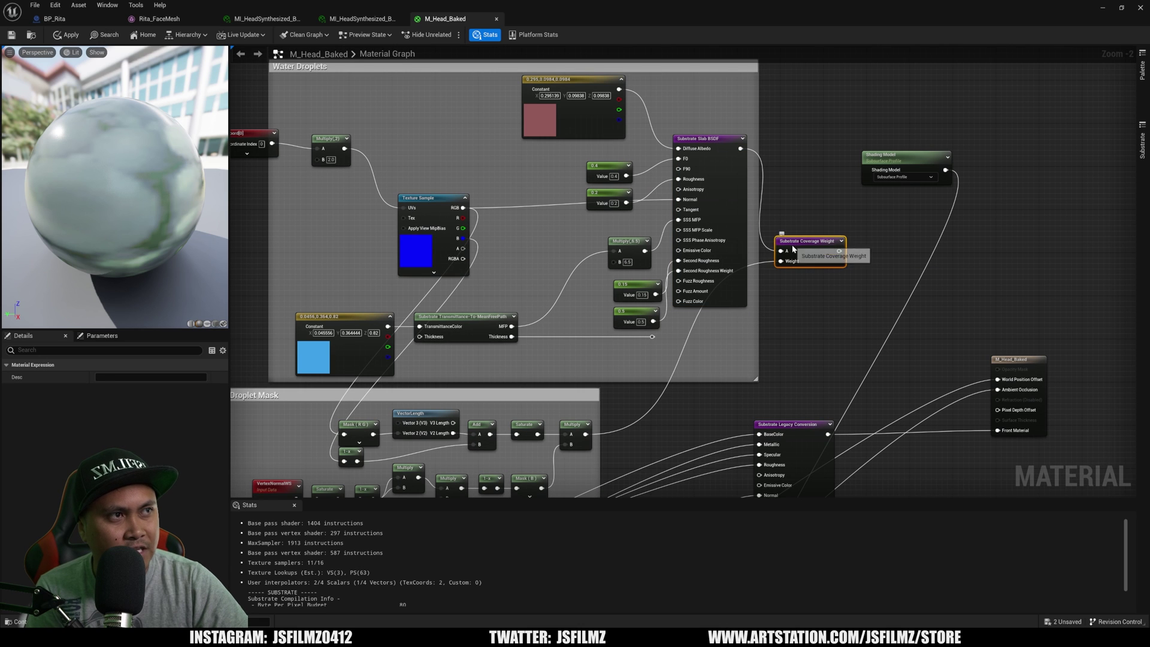
{"action": "mouse_move", "coordinate": [788, 242]}
{"action": "left_mouse_down"}
{"action": "mouse_move", "coordinate": [771, 175]}
{"action": "mouse_move", "coordinate": [778, 257]}
{"action": "left_mouse_up"}
- Add a Substrate Vertical Layer node with the Substrate Coverage Weight output connected to its Top input
{"action": "right_click_drag", "start_coordinate": [742, 304], "coordinate": [699, 238]}
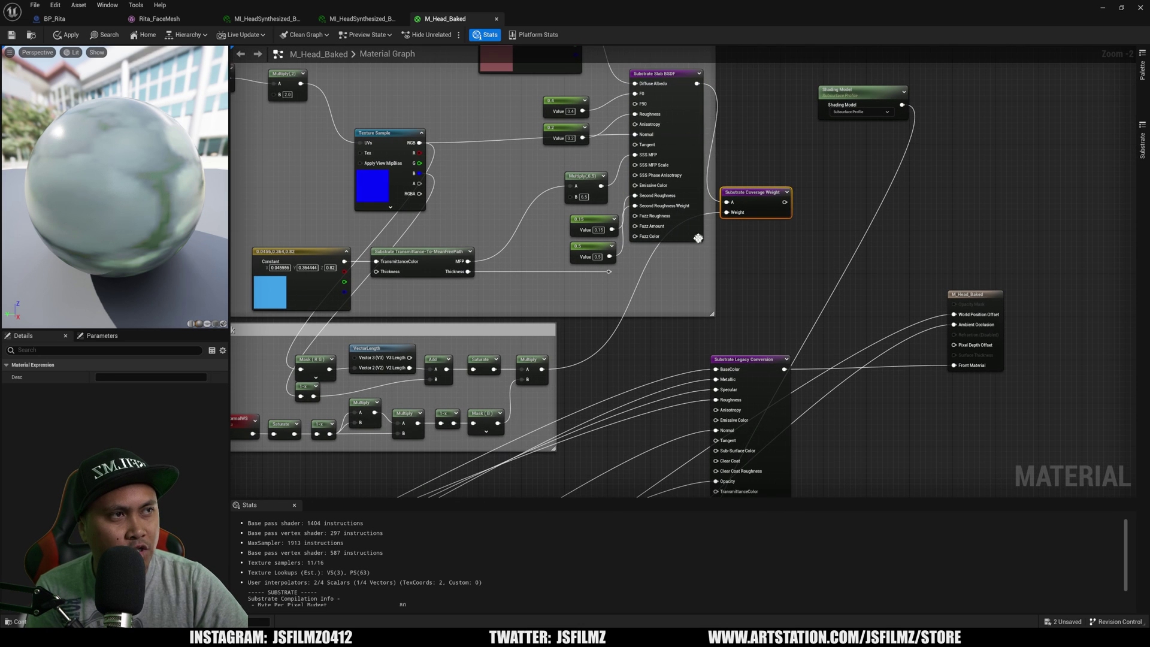
{"action": "left_click_drag", "start_coordinate": [784, 203], "coordinate": [823, 215]}
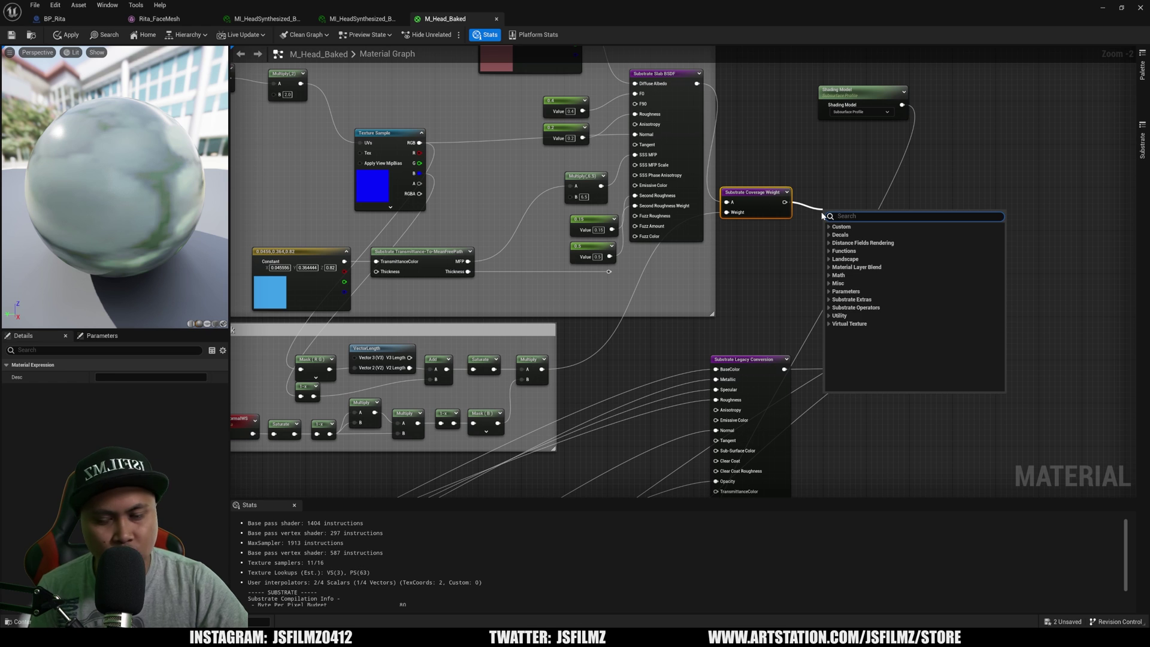
{"action": "type", "text": "vet"}
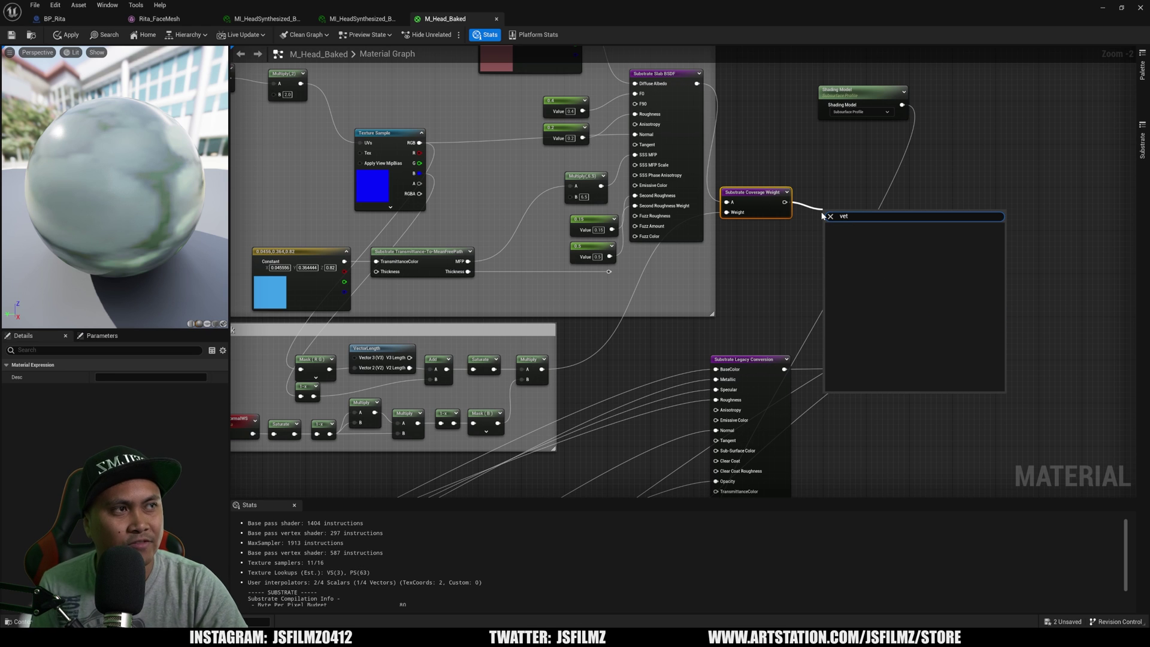
{"action": "key", "text": "BackSpace"}
{"action": "type", "text": "er"}
{"action": "key", "text": "BackSpace"}
{"action": "key", "text": "BackSpace"}
{"action": "type", "text": "rt"}
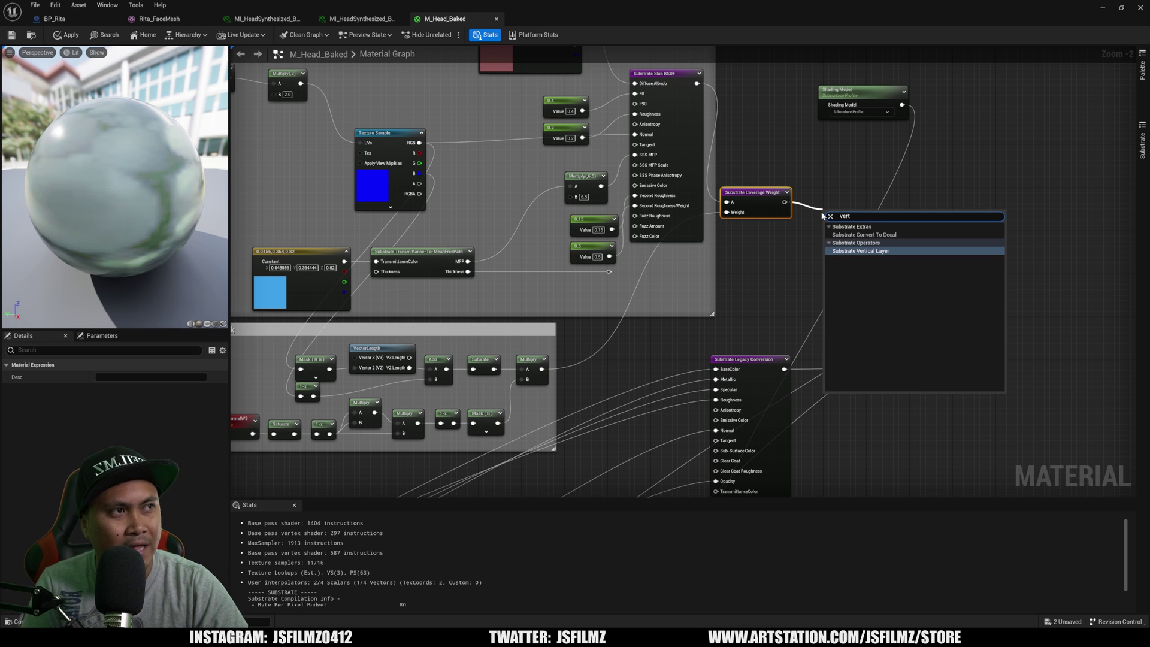
{"action": "key", "text": "Return"}
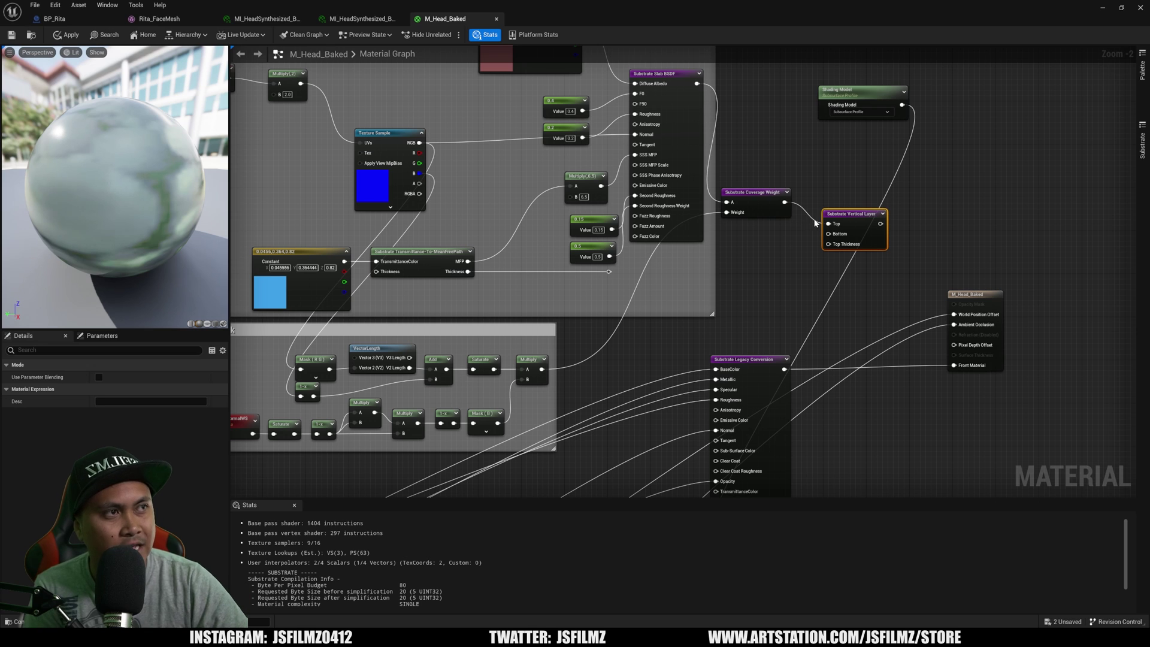
- Arrange the Substrate Coverage Weight node above the Substrate Vertical Layer node, close to the Slab BSDF
{"action": "left_click_drag", "start_coordinate": [746, 208], "coordinate": [756, 169]}
{"action": "left_click_drag", "start_coordinate": [857, 215], "coordinate": [798, 199]}
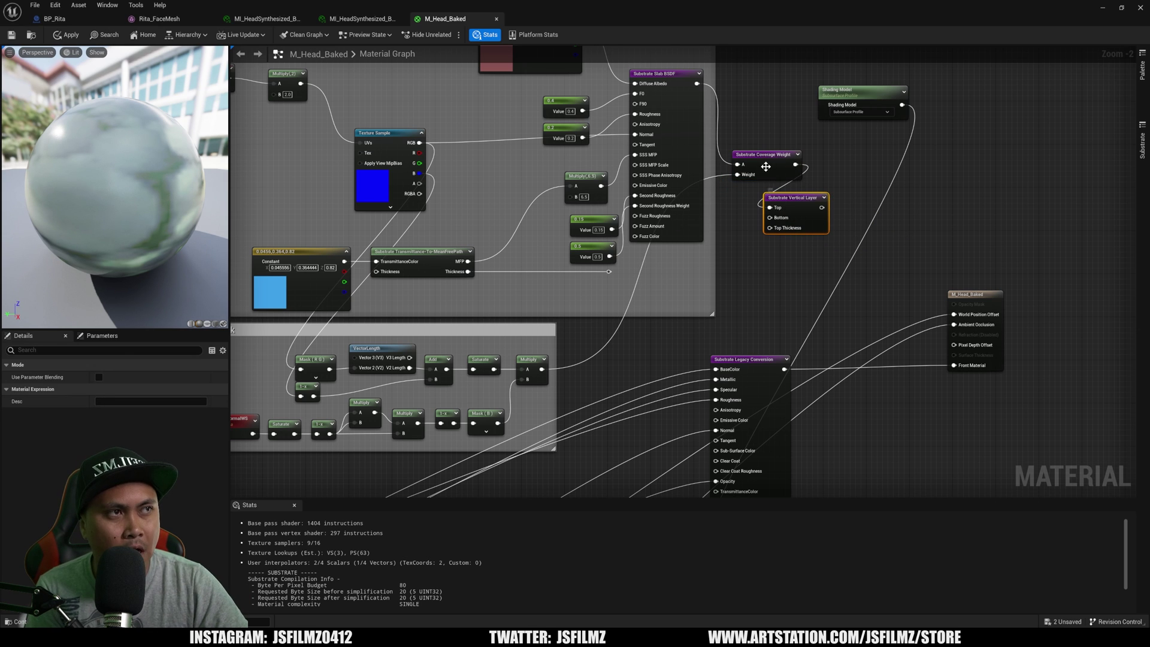
{"action": "left_click_drag", "start_coordinate": [764, 154], "coordinate": [742, 127]}
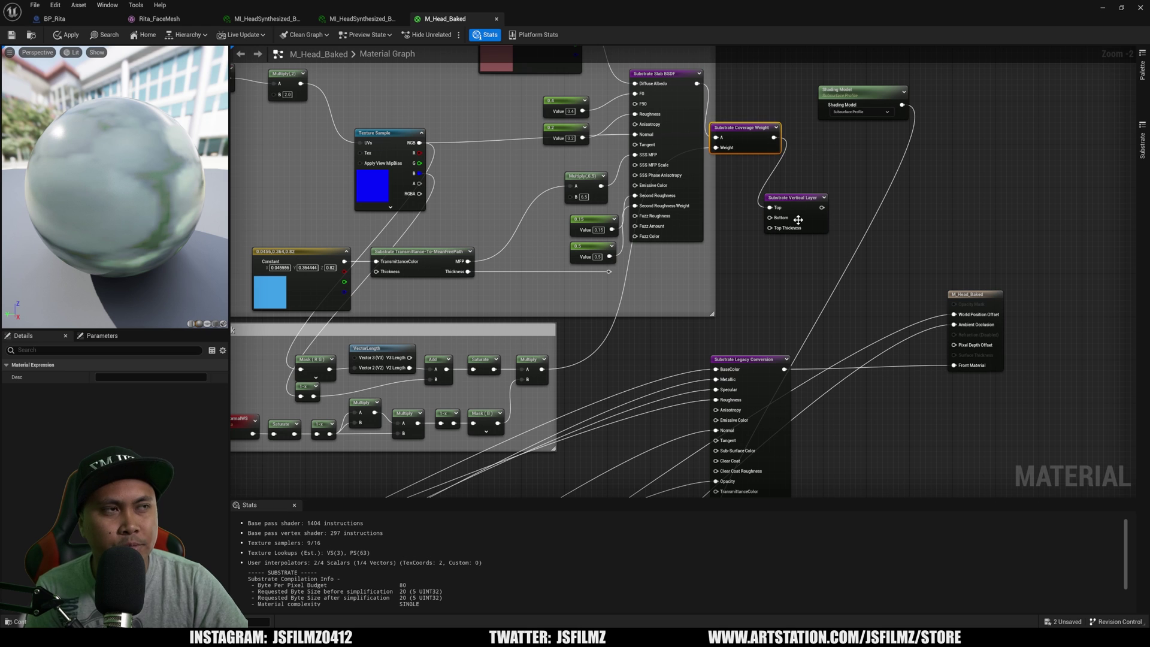
- Move the Substrate Legacy Conversion node closer and connect its output to the Bottom input of the Substrate Vertical Layer
{"action": "left_click_drag", "start_coordinate": [753, 359], "coordinate": [682, 334]}
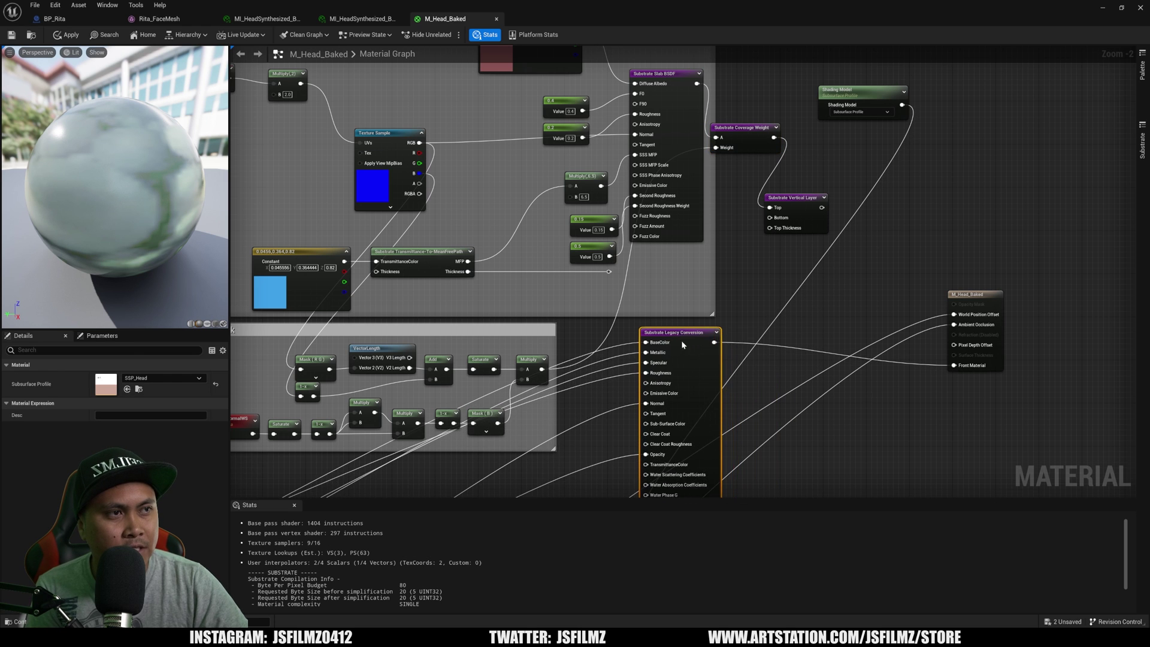
{"action": "right_click_drag", "start_coordinate": [725, 384], "coordinate": [734, 347]}
{"action": "left_click_drag", "start_coordinate": [723, 305], "coordinate": [779, 180]}
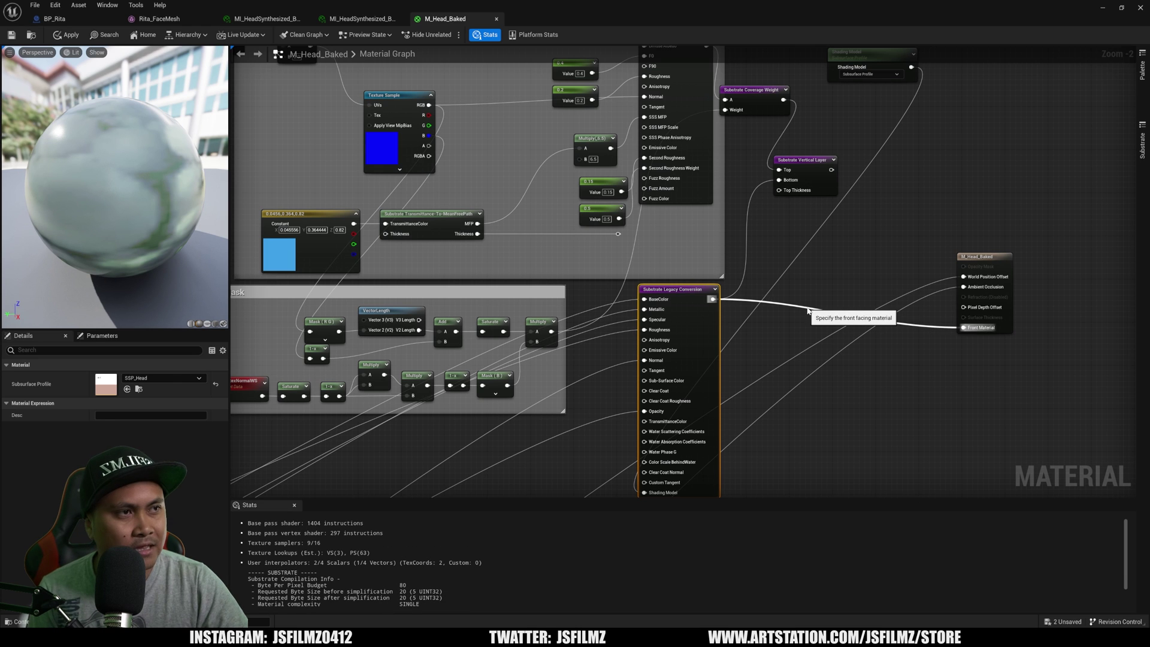
- Disconnect Substrate Legacy Conversion from Front Material, connect the Substrate Vertical Layer output there instead, and apply the material changes
{"action": "left_click", "coordinate": [808, 311], "text": "alt"}
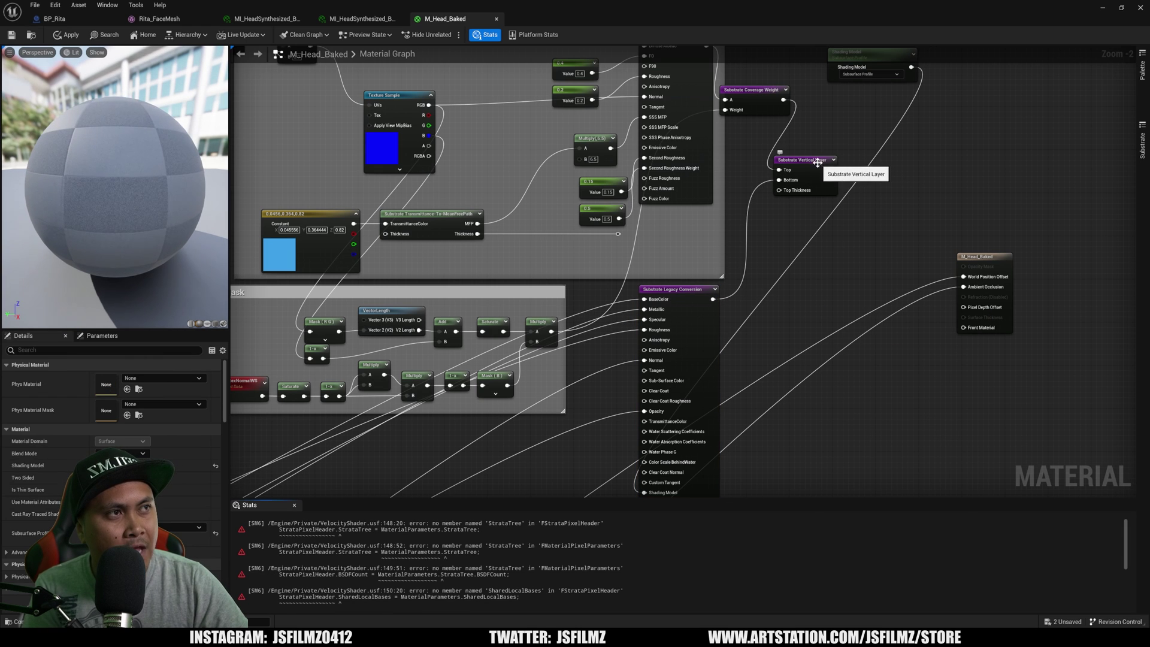
{"action": "left_click", "coordinate": [834, 175]}
{"action": "left_click_drag", "start_coordinate": [832, 170], "coordinate": [977, 330]}
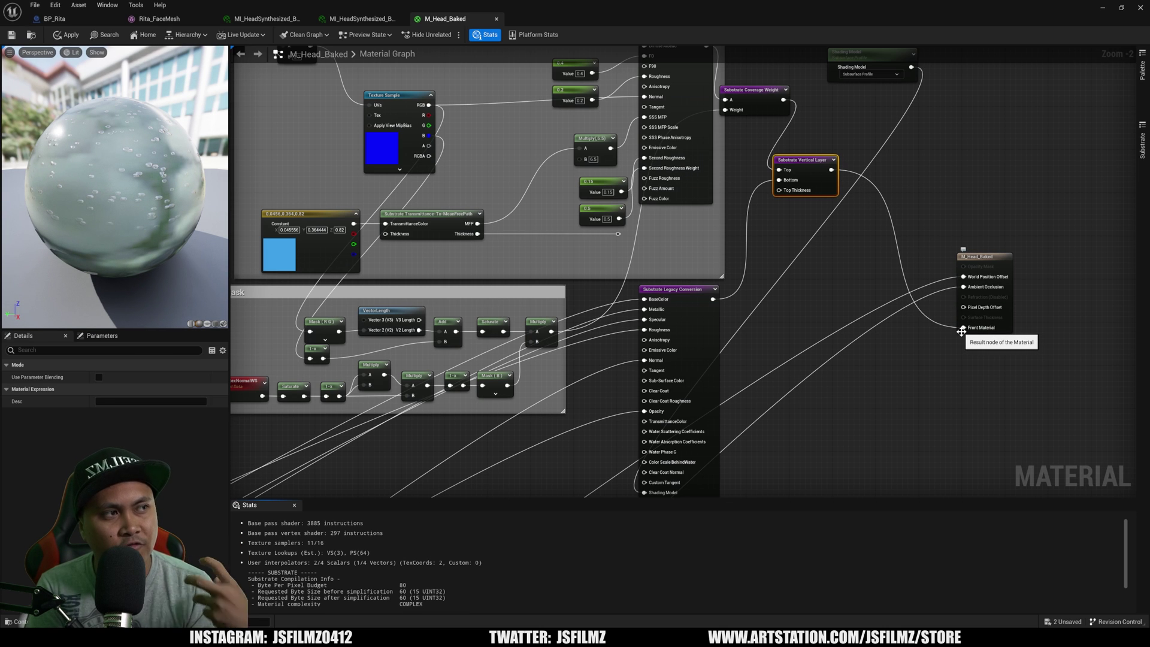
{"action": "mouse_move", "coordinate": [72, 120]}
{"action": "left_mouse_down"}
{"action": "mouse_move", "coordinate": [114, 122]}
{"action": "mouse_move", "coordinate": [87, 132]}
{"action": "left_mouse_up"}
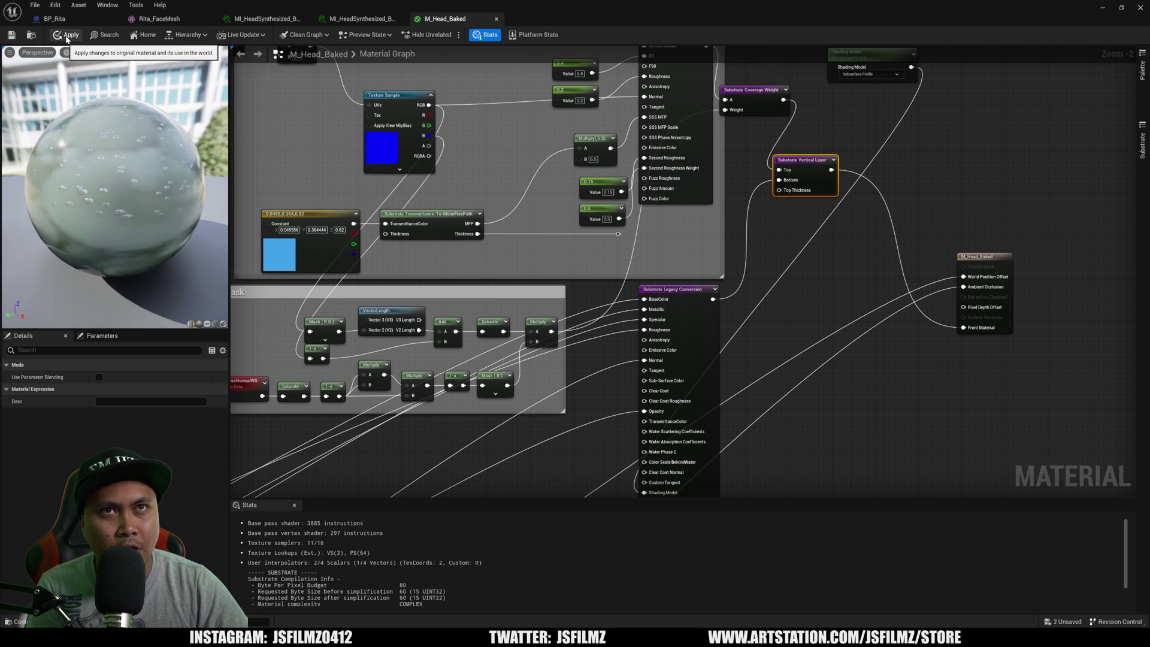
{"action": "left_click", "coordinate": [68, 36]}
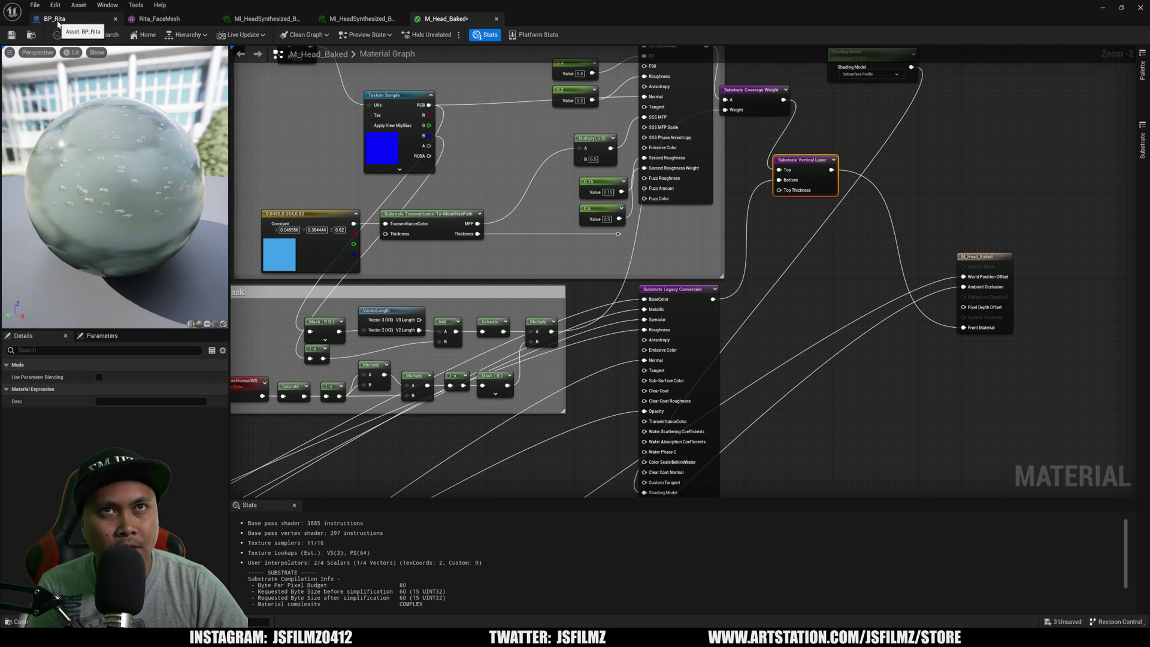
- Open the BP_Rita blueprint and inspect the water droplets on the face from several angles
{"action": "left_click", "coordinate": [54, 19]}
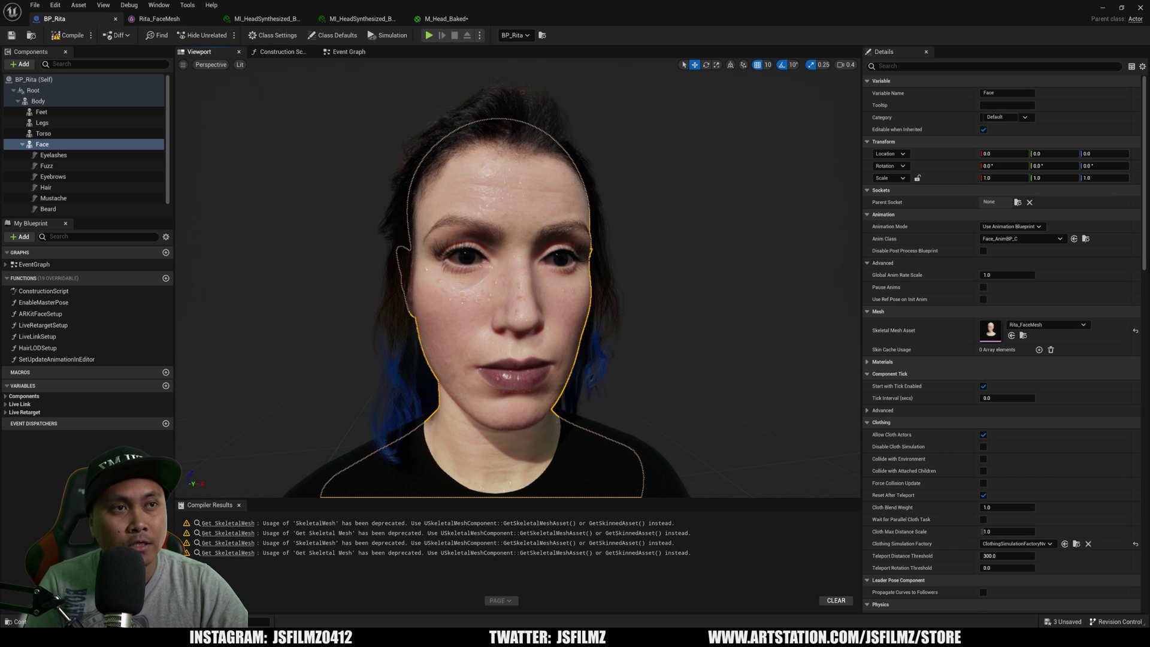
{"action": "scroll", "coordinate": [661, 354], "scroll_direction": "down", "scroll_amount": 3}
{"action": "right_click_drag", "start_coordinate": [661, 354], "coordinate": [590, 353]}
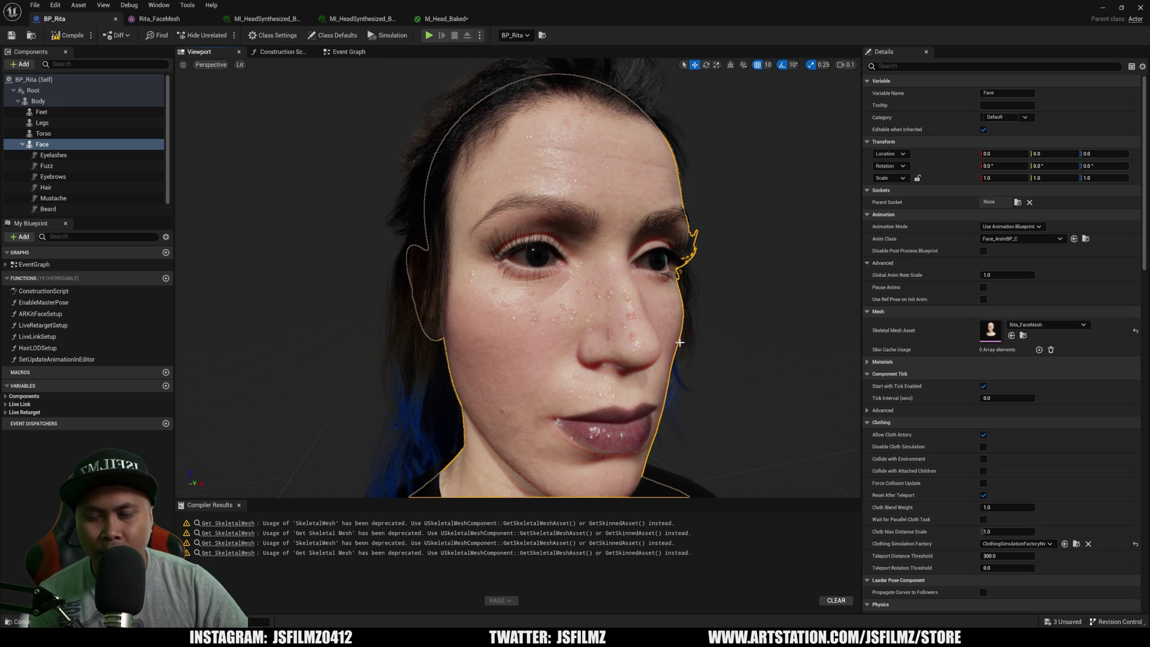
{"action": "left_click_drag", "start_coordinate": [707, 316], "coordinate": [611, 316], "text": "alt"}
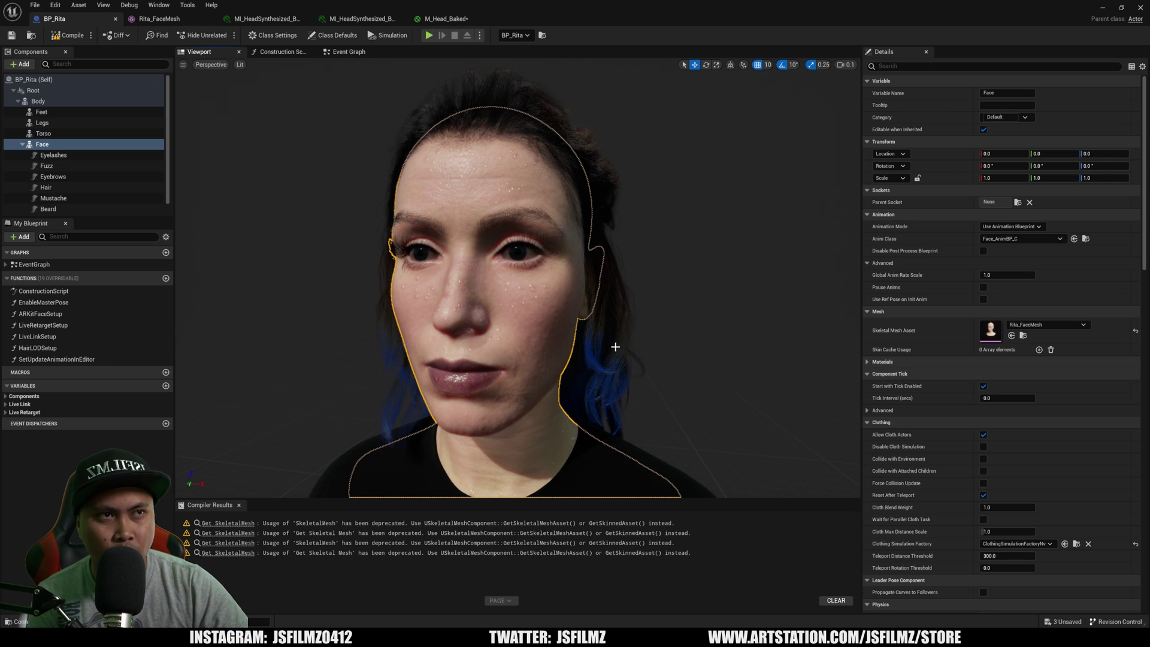
{"action": "scroll", "coordinate": [611, 342], "scroll_direction": "up", "scroll_amount": 5}
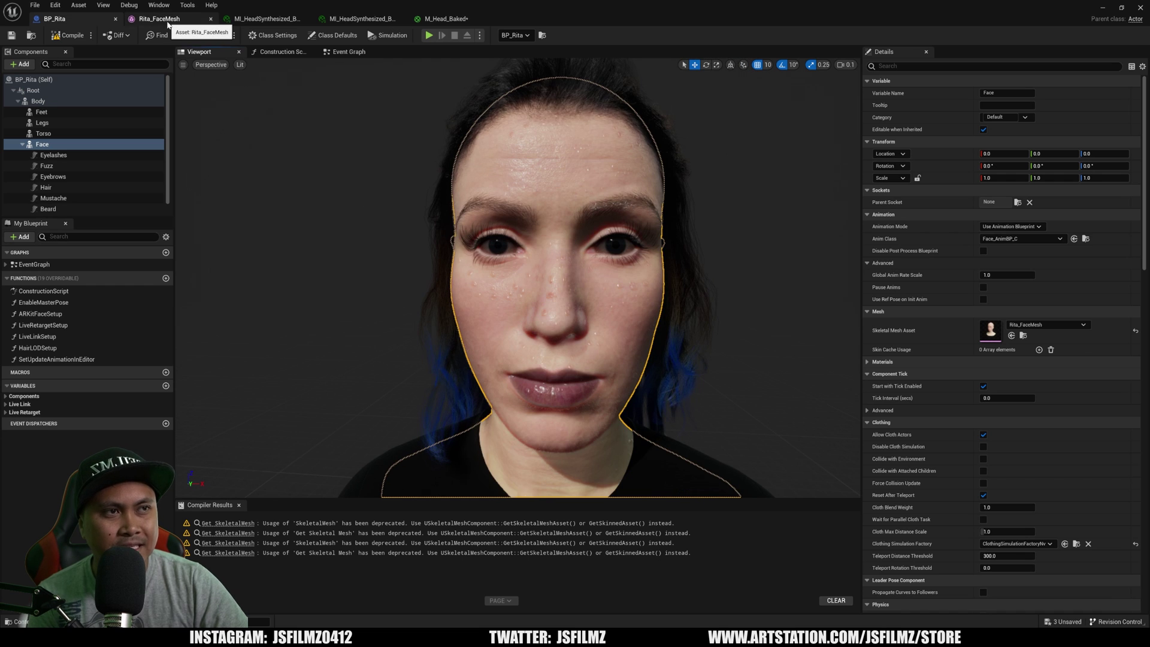
- Return to the M_Head_Baked graph and move the 0.4 constant feeding F0 beneath the pink colour constant
{"action": "left_click", "coordinate": [444, 19]}
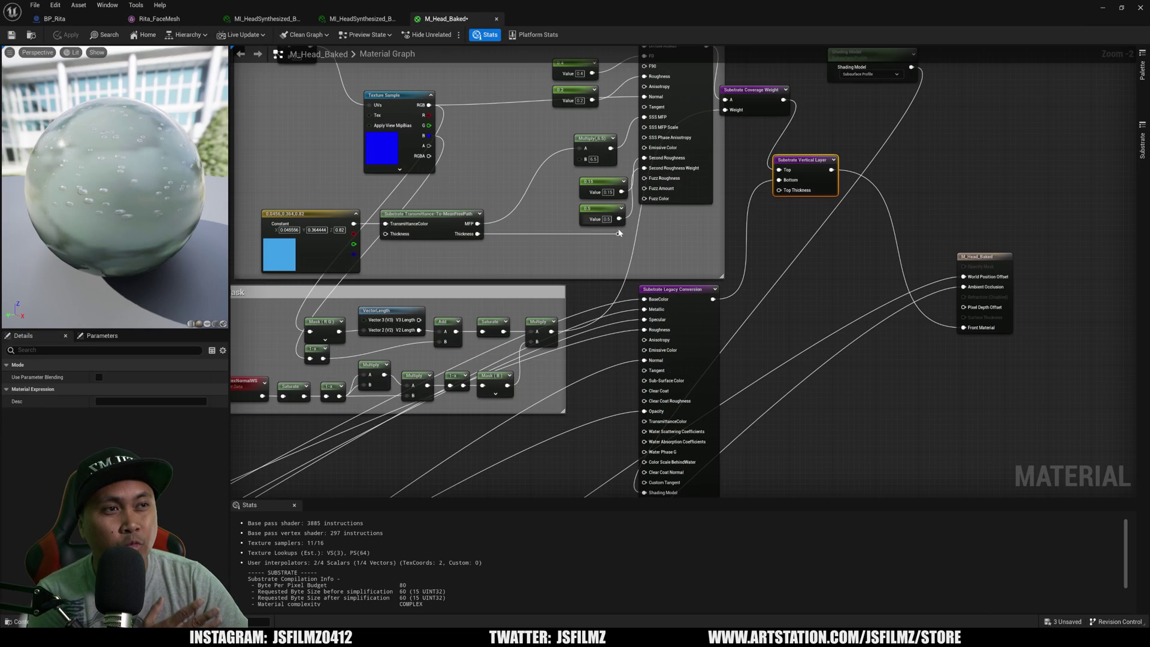
{"action": "right_click_drag", "start_coordinate": [620, 233], "coordinate": [745, 366]}
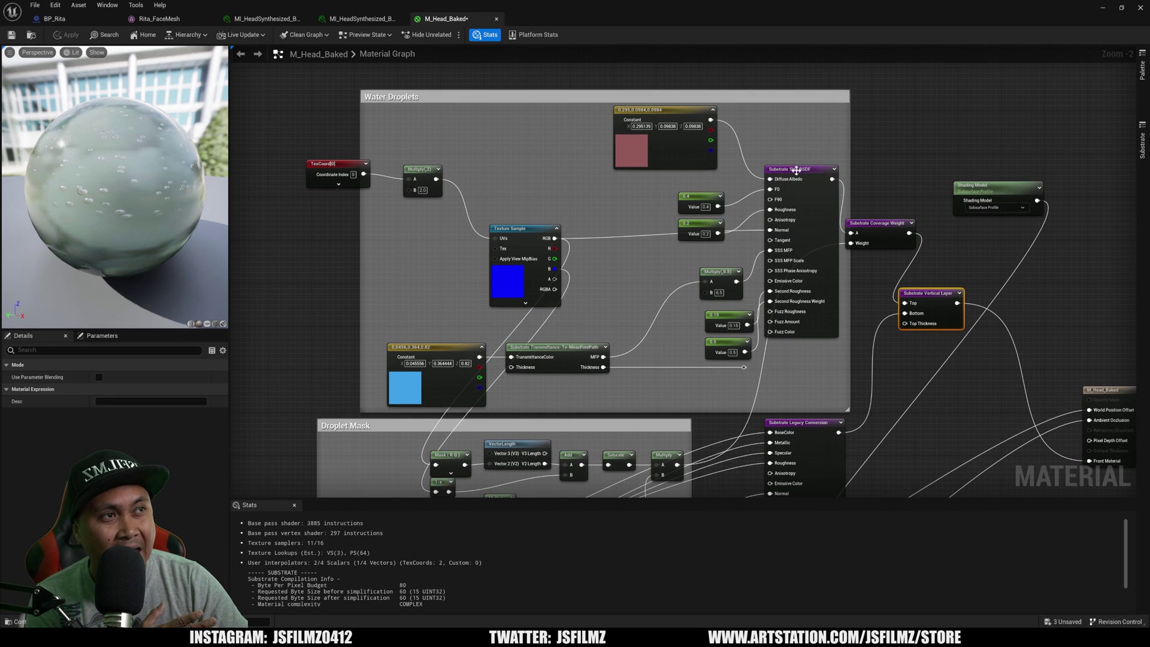
{"action": "mouse_move", "coordinate": [714, 201]}
{"action": "left_mouse_down"}
{"action": "mouse_move", "coordinate": [682, 190]}
{"action": "mouse_move", "coordinate": [698, 196]}
{"action": "left_mouse_up"}
{"action": "left_click", "coordinate": [639, 150]}
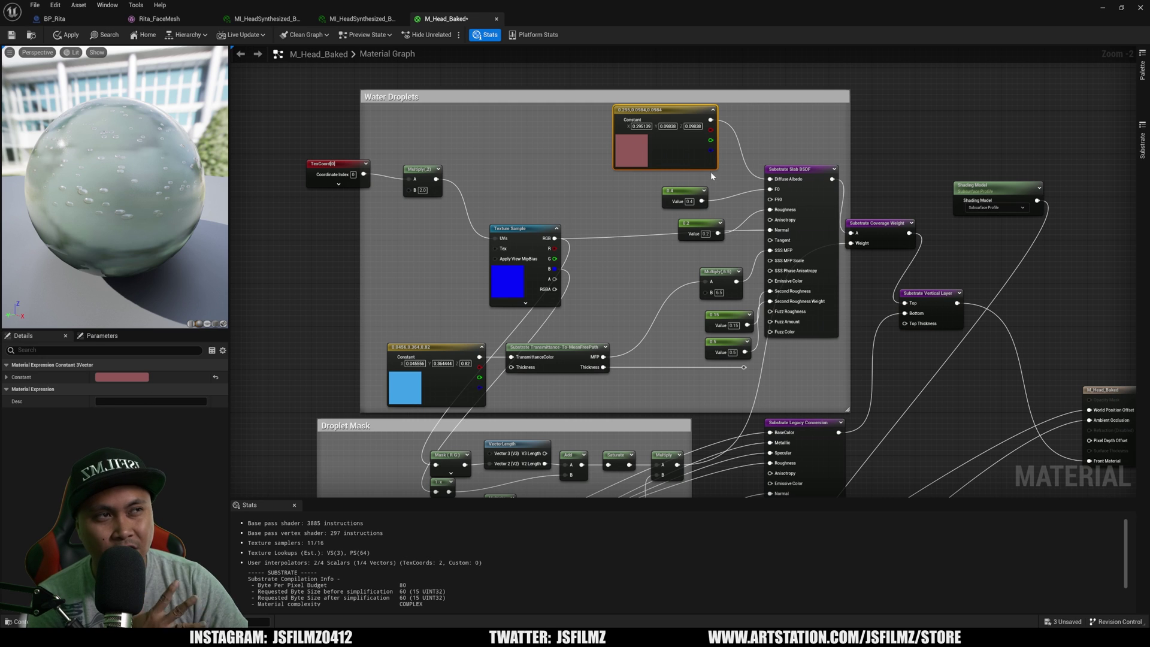
{"action": "left_click_drag", "start_coordinate": [694, 190], "coordinate": [672, 178]}
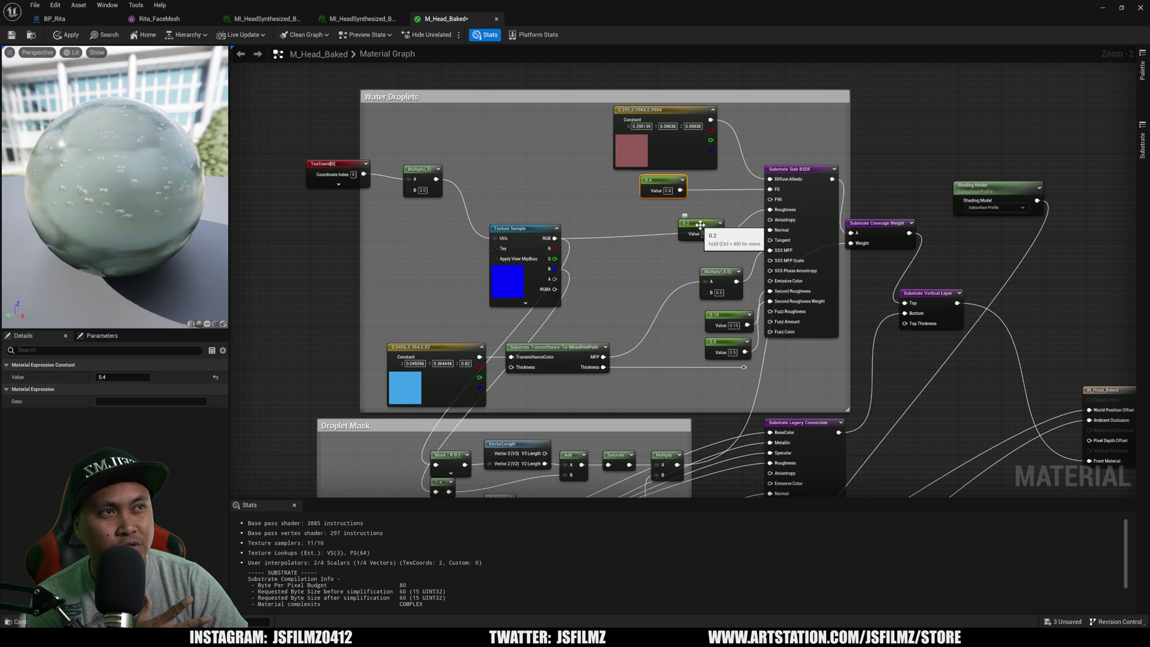
- Move the 0.2 roughness constant and the Multiply node feeding SSS MFP away from the Substrate Slab BSDF, and select the droplet texture sample
{"action": "left_click_drag", "start_coordinate": [700, 224], "coordinate": [689, 214]}
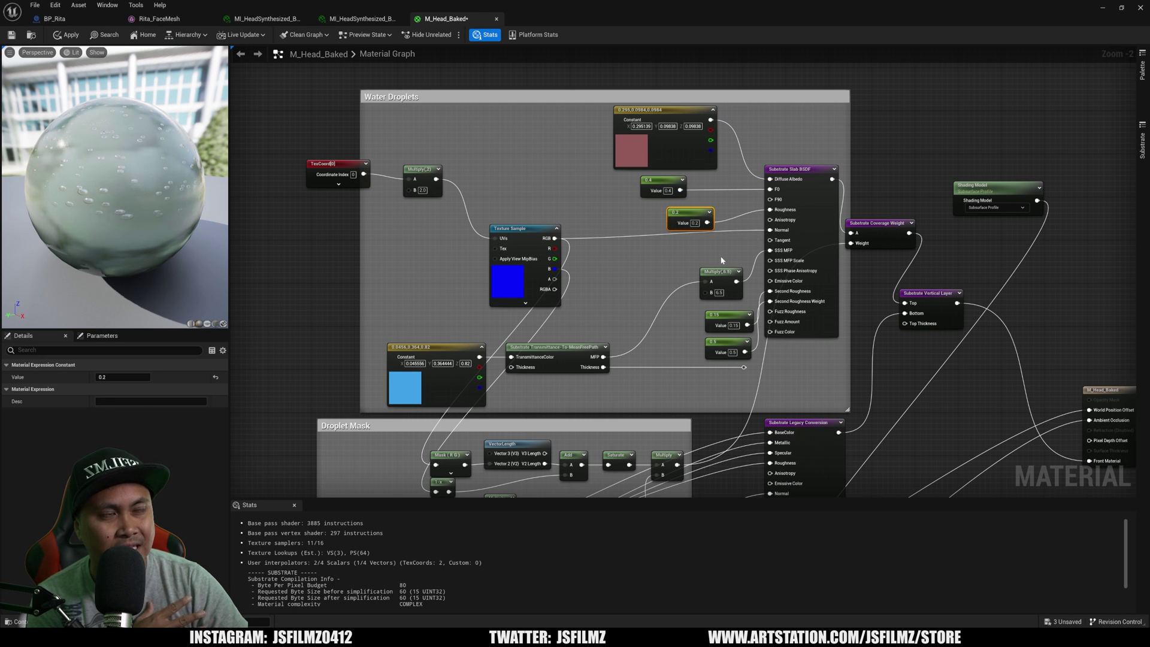
{"action": "mouse_move", "coordinate": [722, 272]}
{"action": "left_mouse_down"}
{"action": "mouse_move", "coordinate": [689, 263]}
{"action": "mouse_move", "coordinate": [700, 266]}
{"action": "left_mouse_up"}
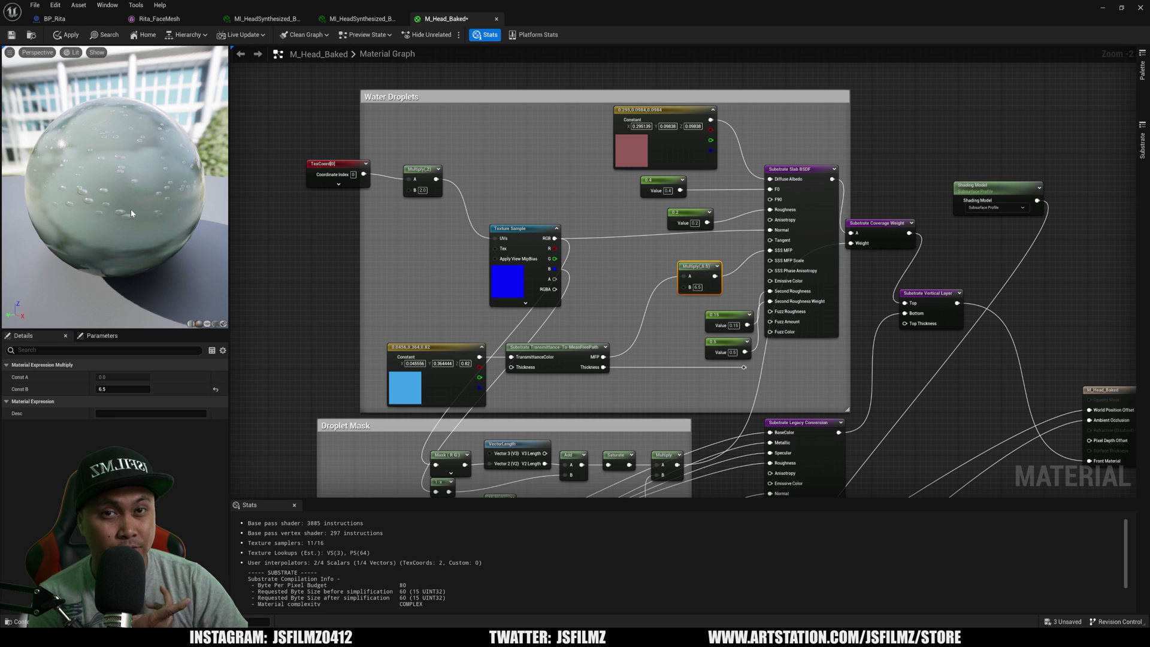
{"action": "left_click", "coordinate": [510, 291]}
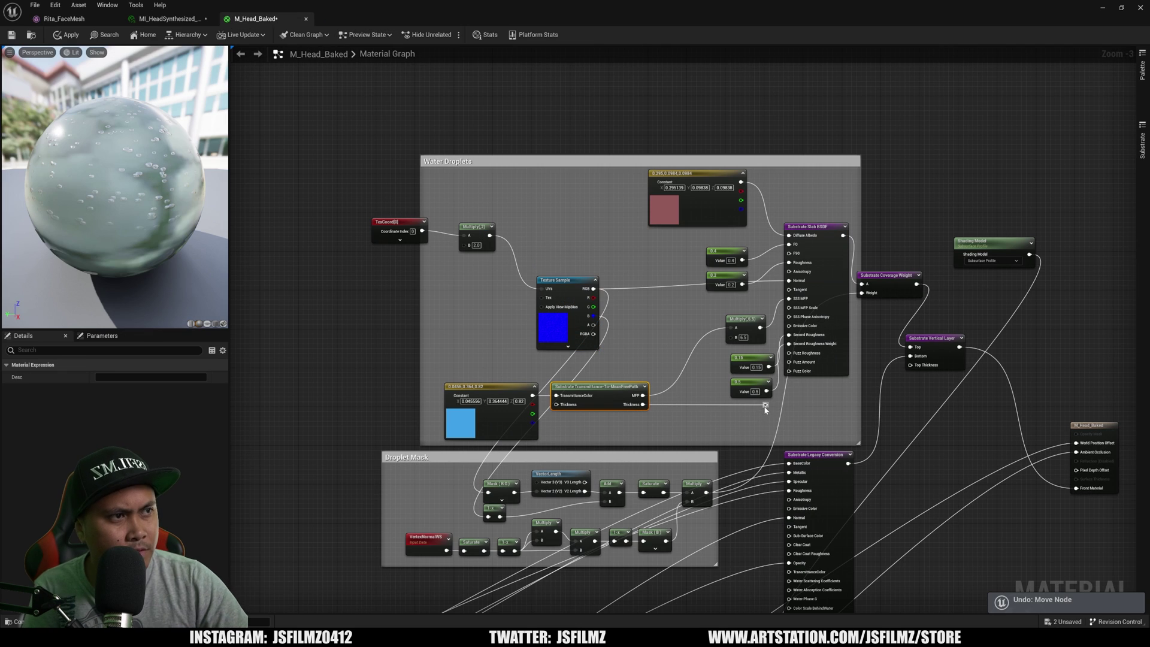
- Connect the Thickness output to Top Thickness on the Substrate Vertical Layer and move the Transmittance-To-MeanFreePath node away from the blue colour constant
{"action": "left_click_drag", "start_coordinate": [767, 405], "coordinate": [938, 367]}
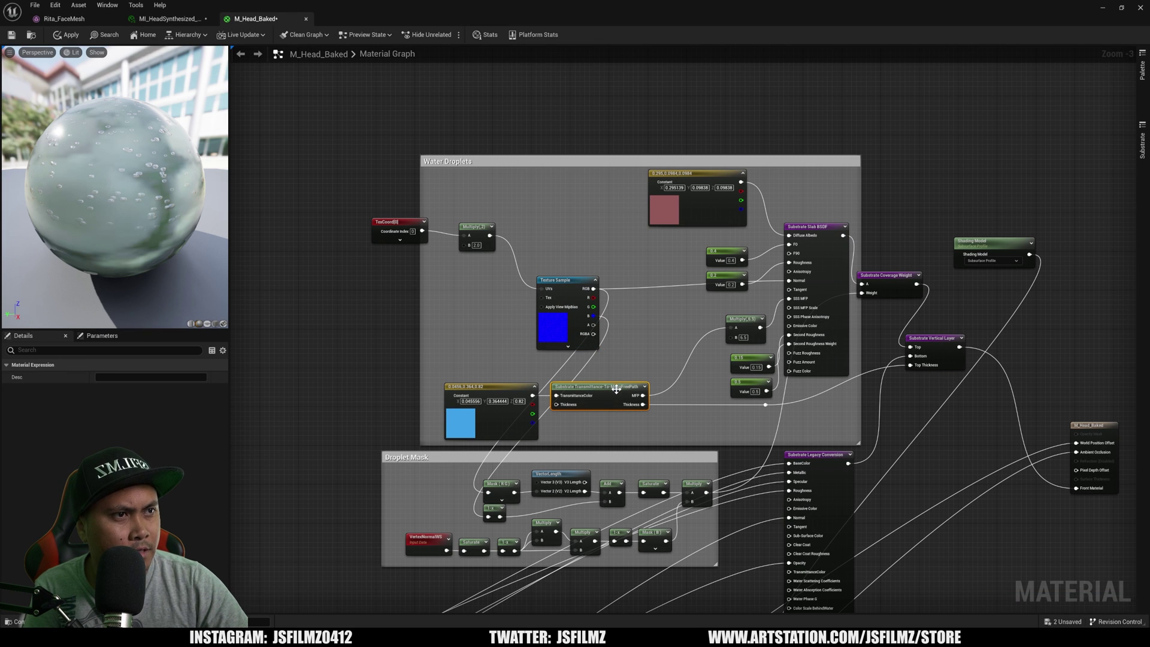
{"action": "left_click_drag", "start_coordinate": [620, 391], "coordinate": [654, 400]}
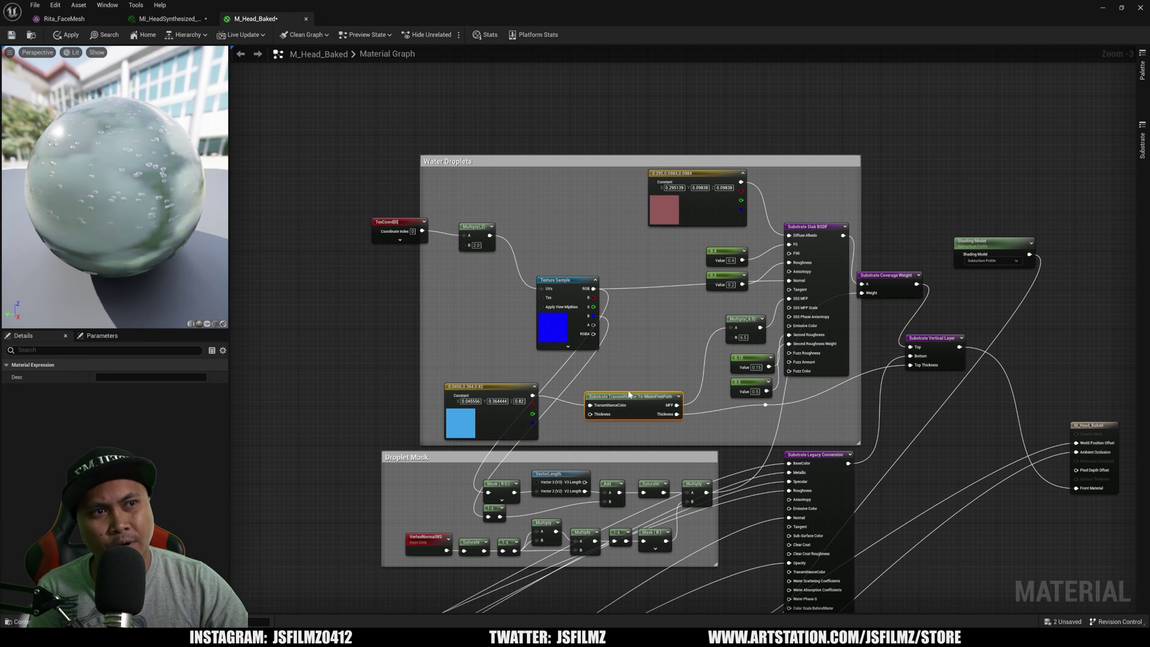
- Open Rita_FaceMesh and inspect the water droplets on the face up close
{"action": "left_click", "coordinate": [168, 18]}
{"action": "left_click", "coordinate": [64, 18]}
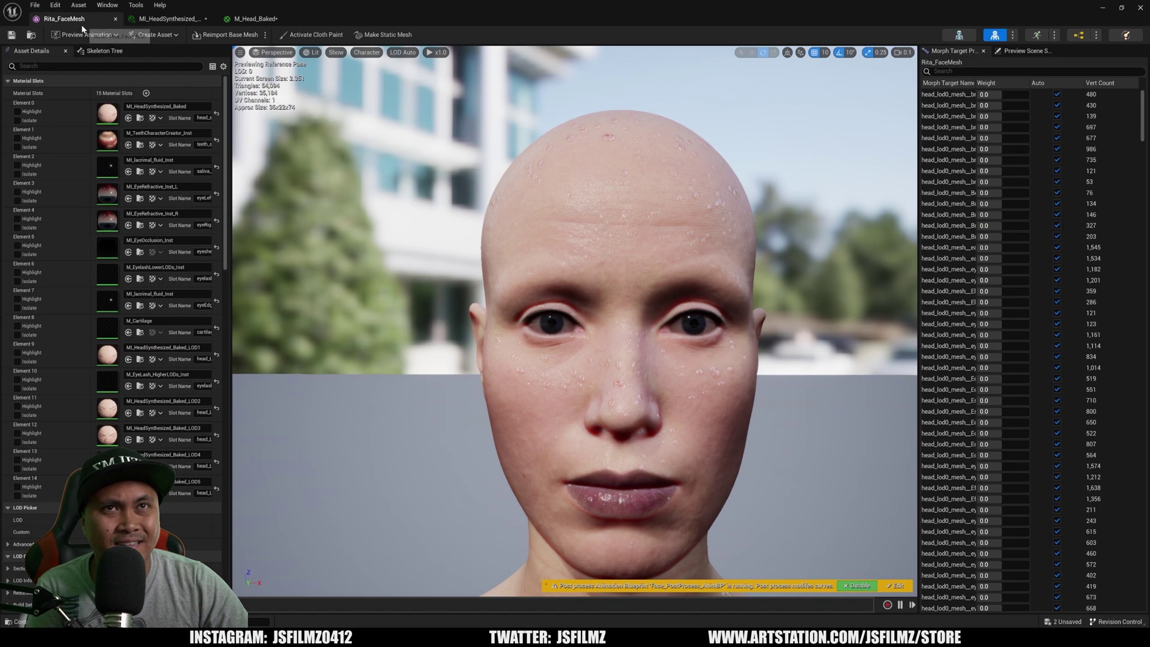
{"action": "right_click_drag", "start_coordinate": [730, 358], "coordinate": [819, 401]}
{"action": "key", "text": "w"}
{"action": "key", "text": "a"}
{"action": "left_click_drag", "start_coordinate": [737, 279], "coordinate": [701, 273]}
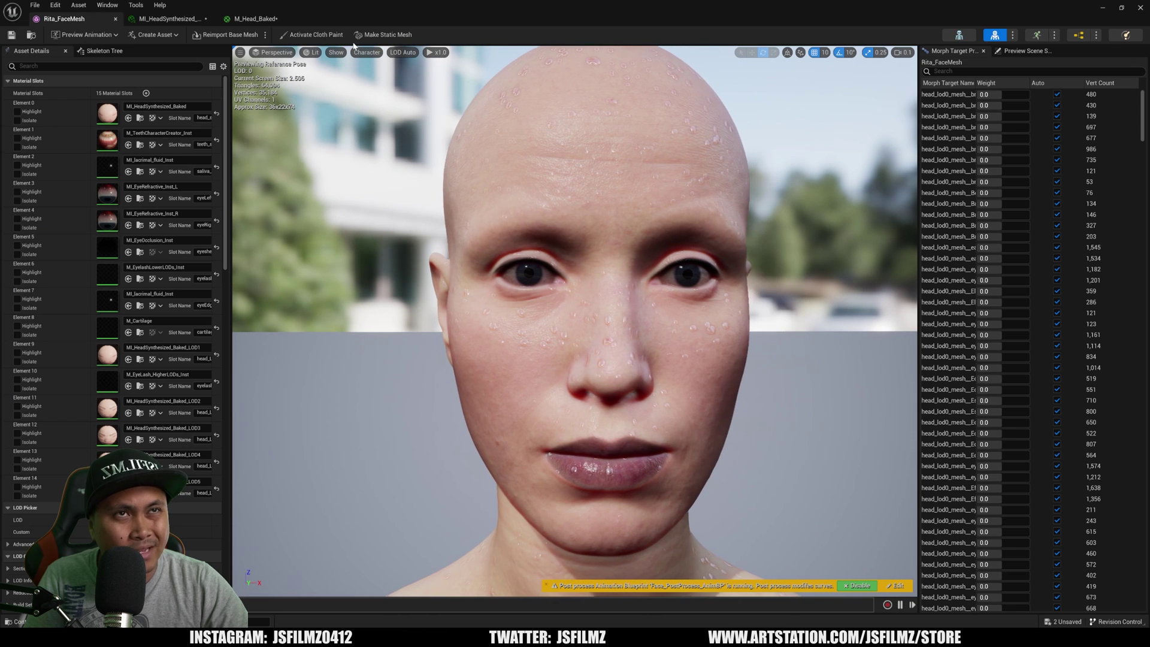
- In M_Head_Baked, move TexCoord away from the Multiply node and insert a Panner between them, with TexCoord feeding its Coordinate input
{"action": "left_click", "coordinate": [245, 20]}
{"action": "right_click_drag", "start_coordinate": [430, 242], "coordinate": [567, 311]}
{"action": "left_click_drag", "start_coordinate": [526, 293], "coordinate": [393, 235]}
{"action": "right_click", "coordinate": [447, 305]}
{"action": "type", "text": "pann"}
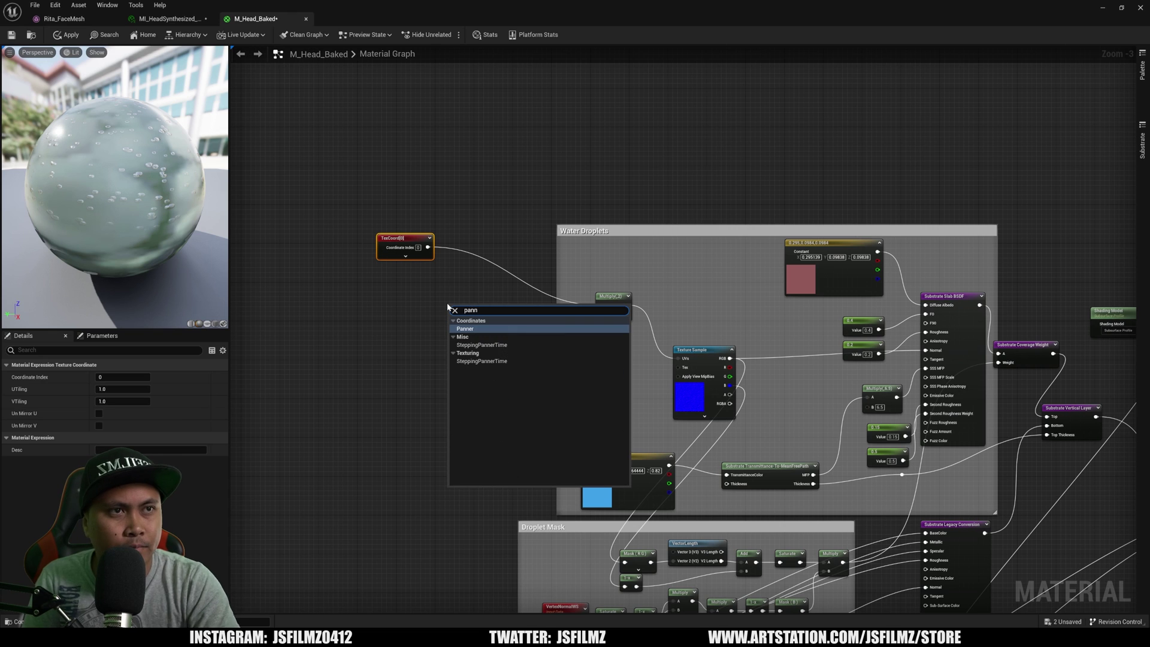
{"action": "left_click", "coordinate": [466, 329]}
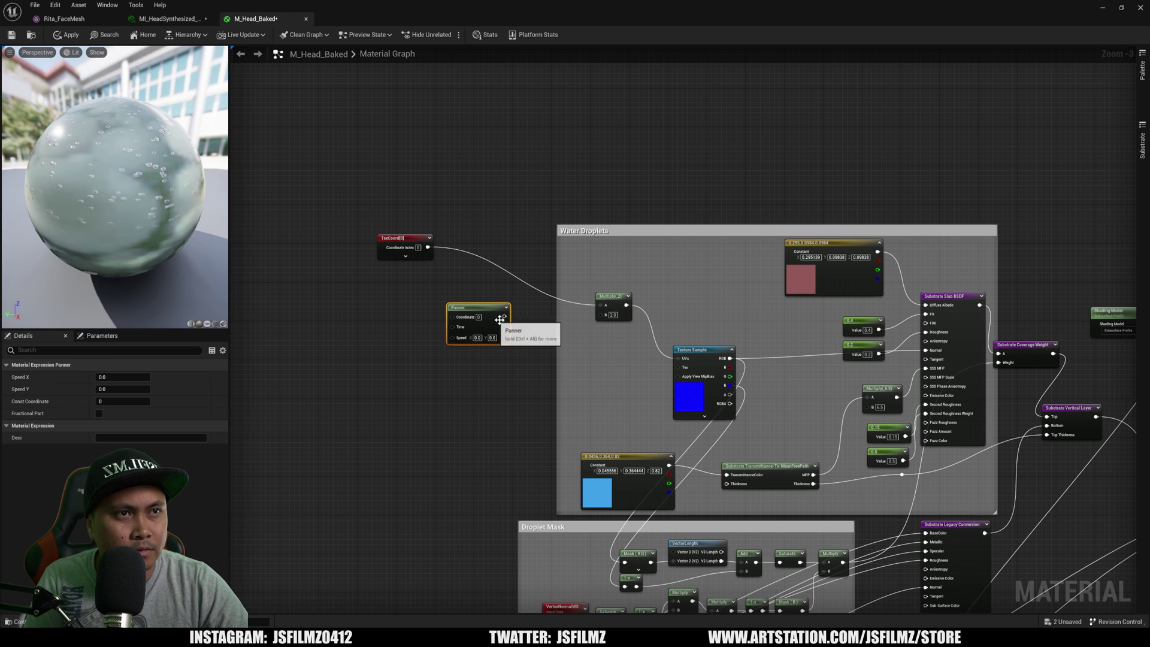
{"action": "left_click_drag", "start_coordinate": [505, 316], "coordinate": [601, 305]}
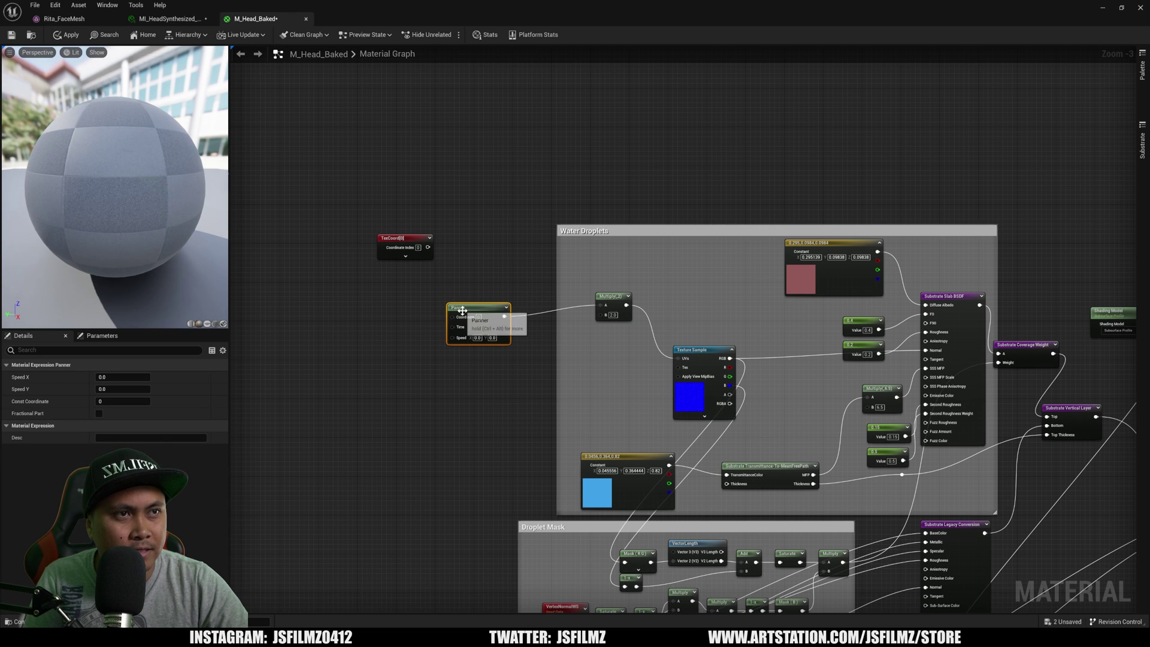
{"action": "left_click_drag", "start_coordinate": [428, 247], "coordinate": [501, 302]}
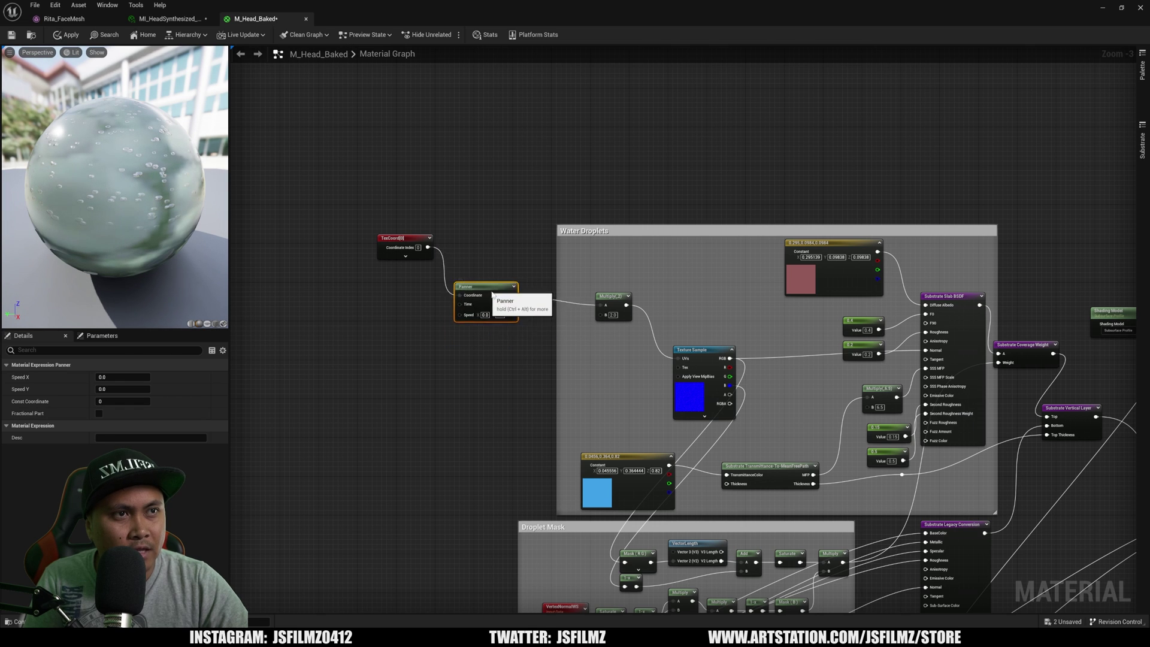
- Set the Panner's Y speed to -0.003 and apply the material changes
{"action": "type", "text": "-0"}
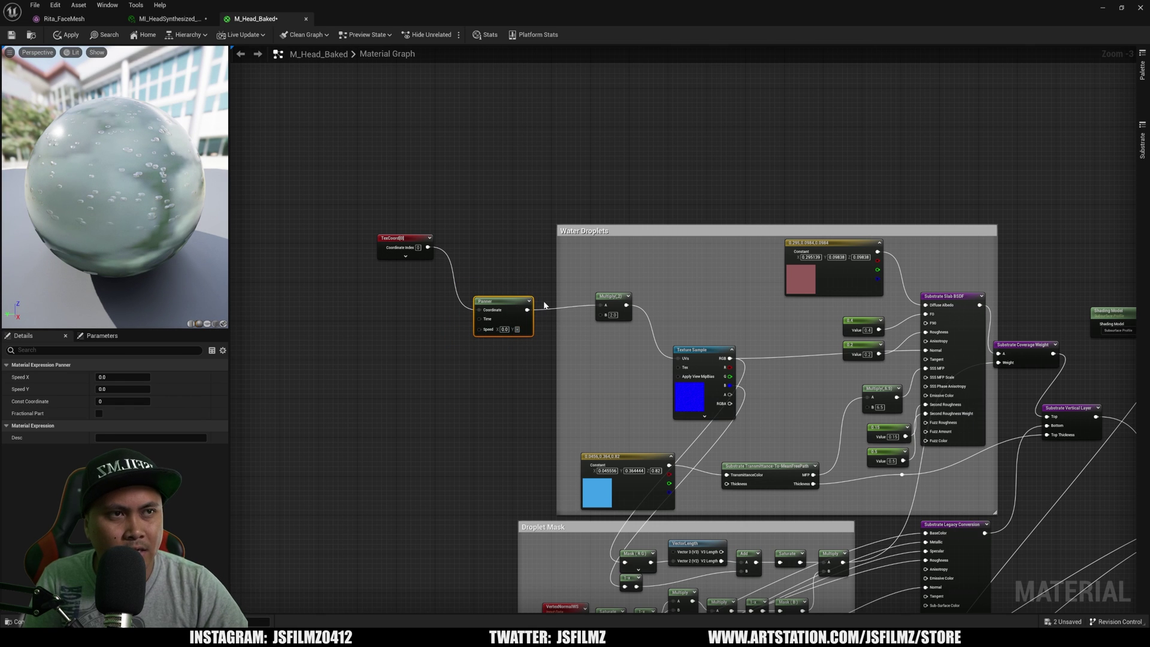
{"action": "type", "text": ".0"}
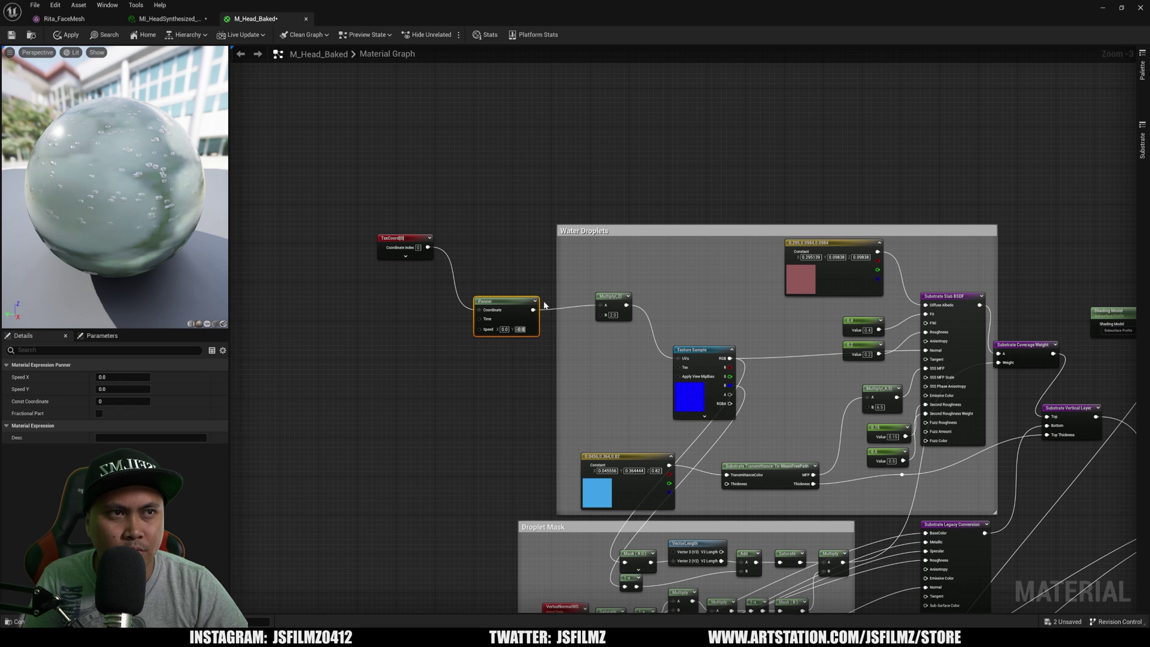
{"action": "type", "text": "03"}
{"action": "key", "text": "Return"}
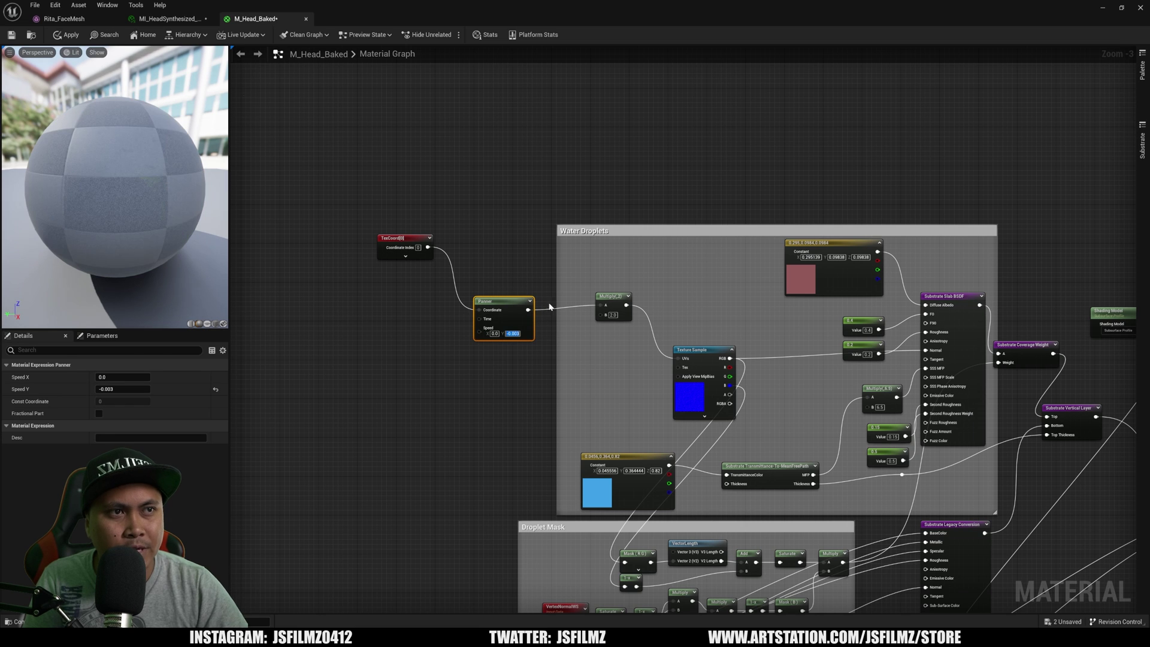
{"action": "left_click", "coordinate": [67, 35]}
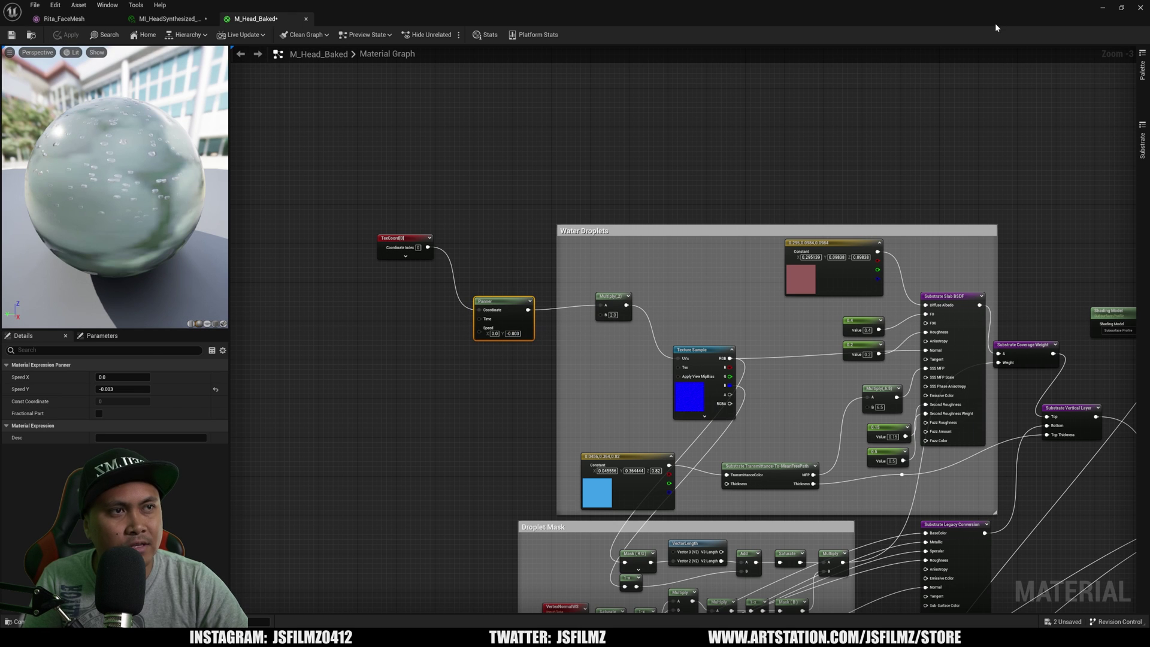
- Check the head in the level, then inspect the droplet motion on the Rita_FaceMesh preview from the front and side
{"action": "left_click", "coordinate": [1101, 7]}
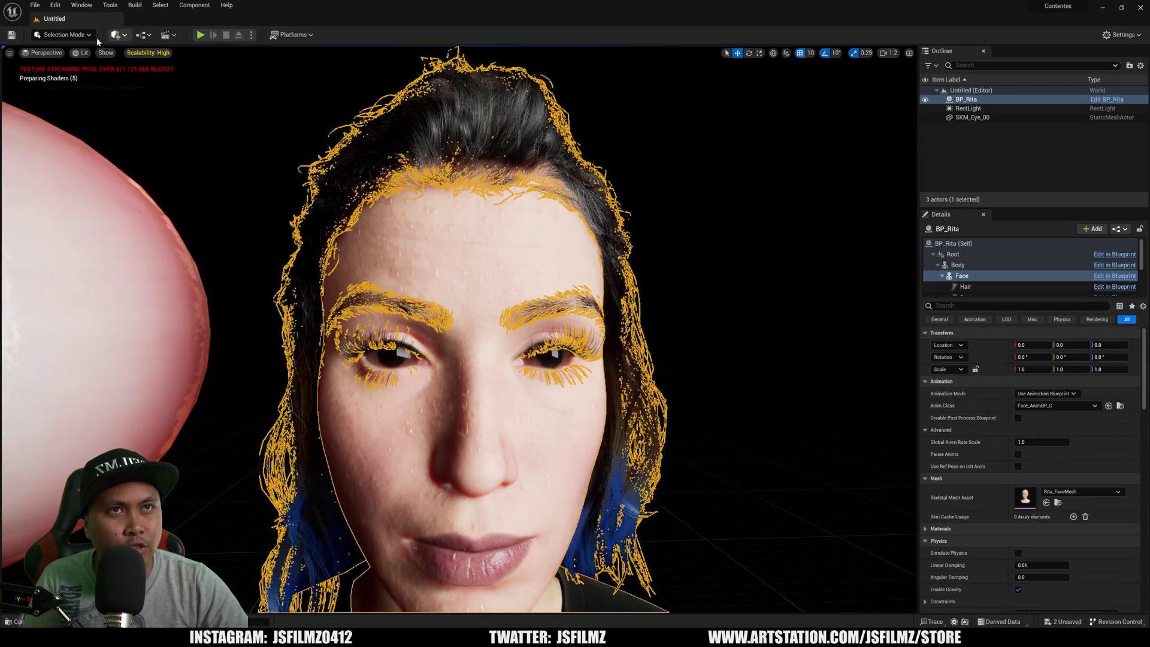
{"action": "mouse_move", "coordinate": [239, 634]}
{"action": "left_click", "coordinate": [251, 591]}
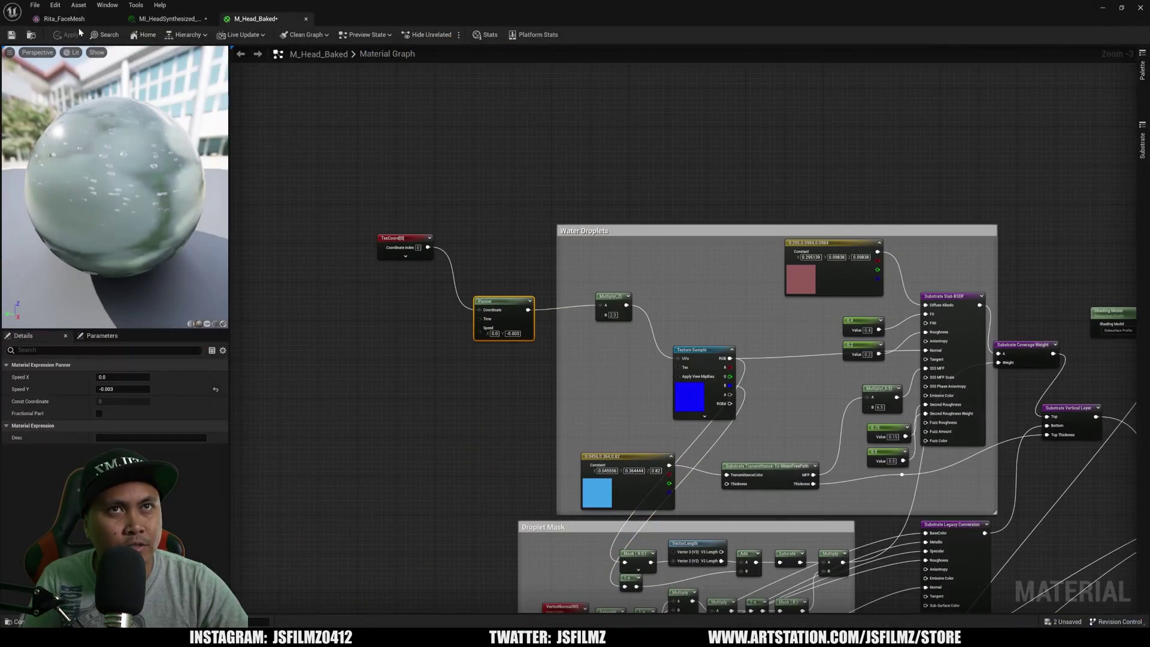
{"action": "left_click", "coordinate": [95, 19]}
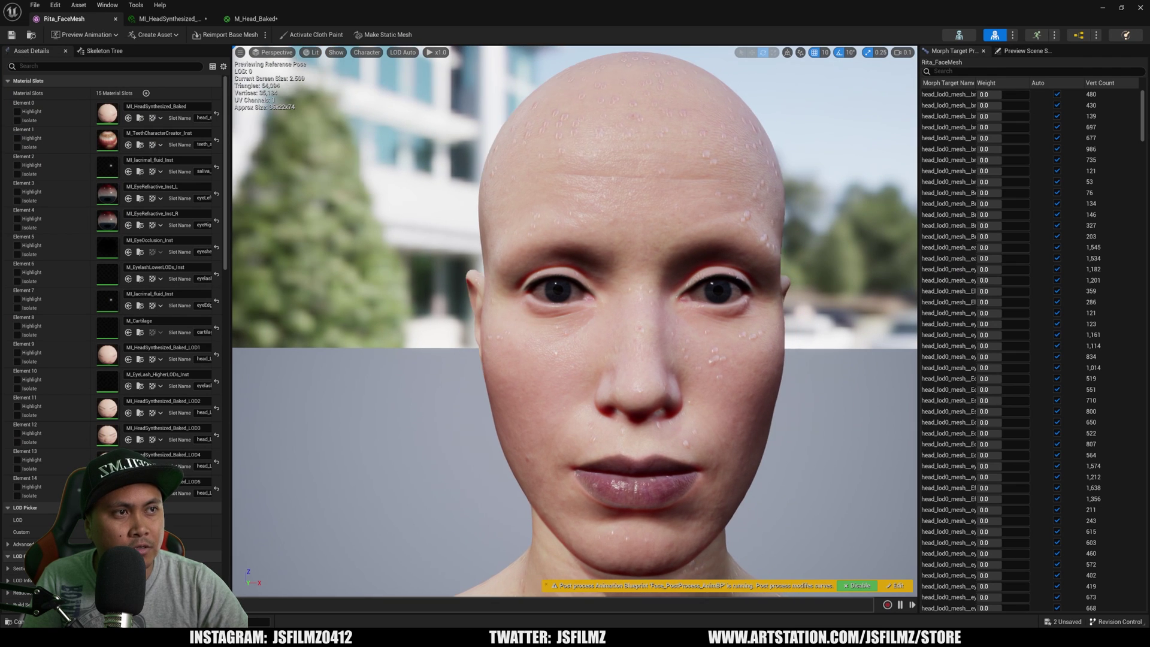
{"action": "right_click_drag", "start_coordinate": [721, 393], "coordinate": [784, 416]}
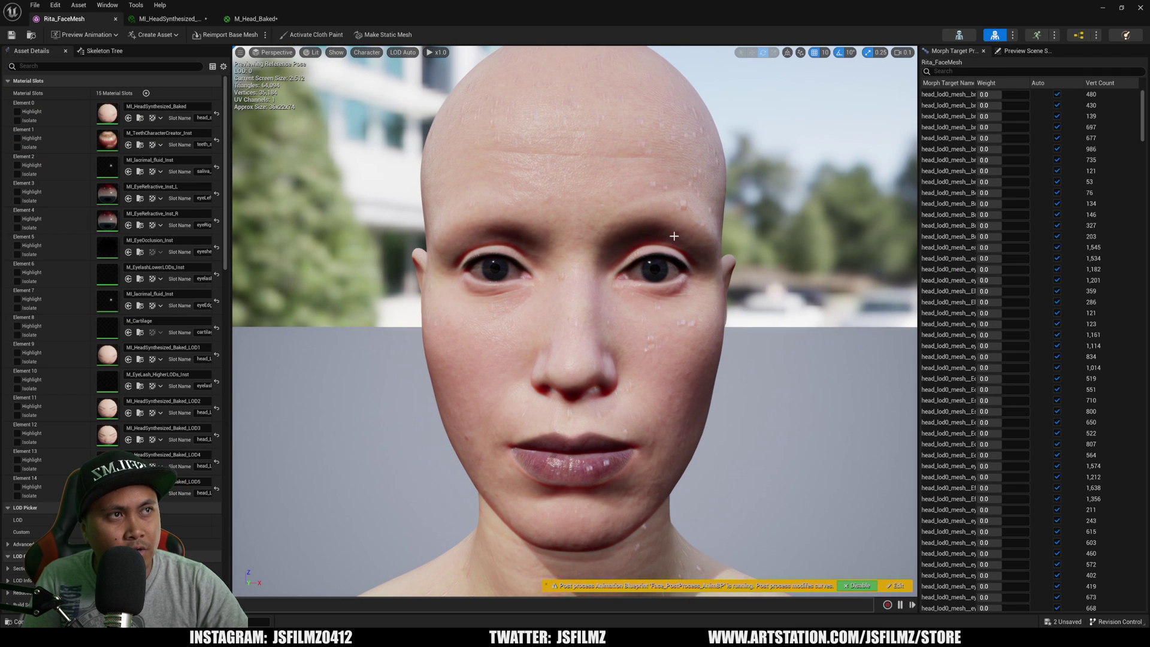
{"action": "mouse_move", "coordinate": [652, 318]}
{"action": "right_mouse_down"}
{"action": "mouse_move", "coordinate": [779, 318]}
{"action": "mouse_move", "coordinate": [659, 318]}
{"action": "right_mouse_up"}
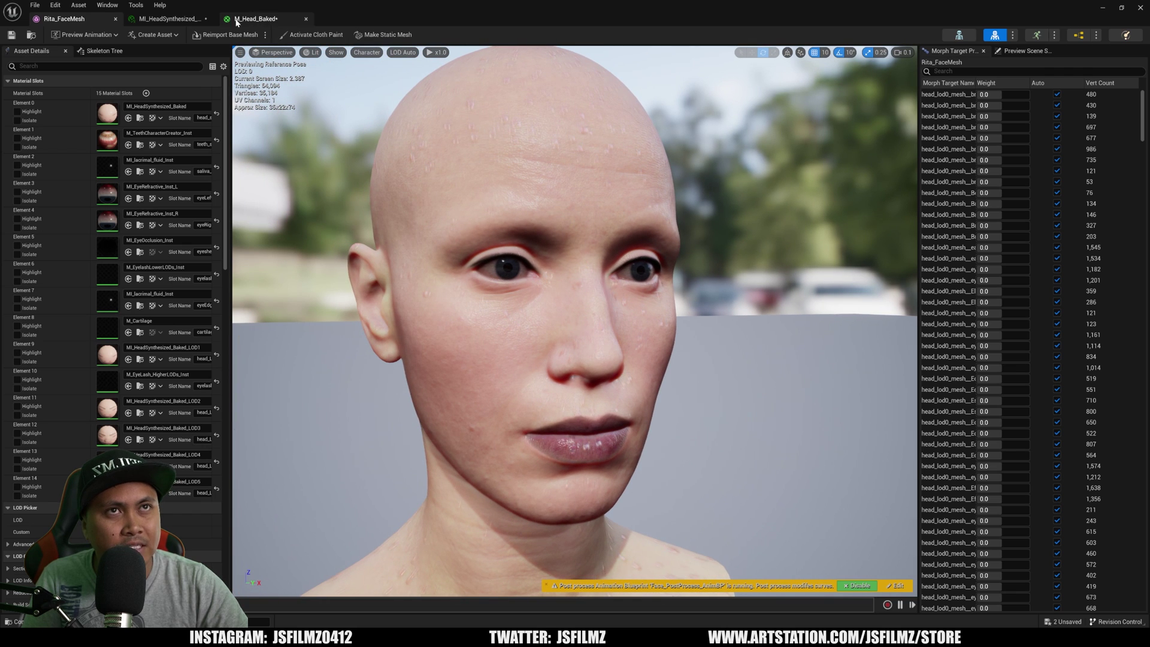
- Return to M_Head_Baked, set the Panner's Y speed to -0.002, and apply the material changes
{"action": "left_click", "coordinate": [255, 18]}
{"action": "left_click", "coordinate": [513, 333]}
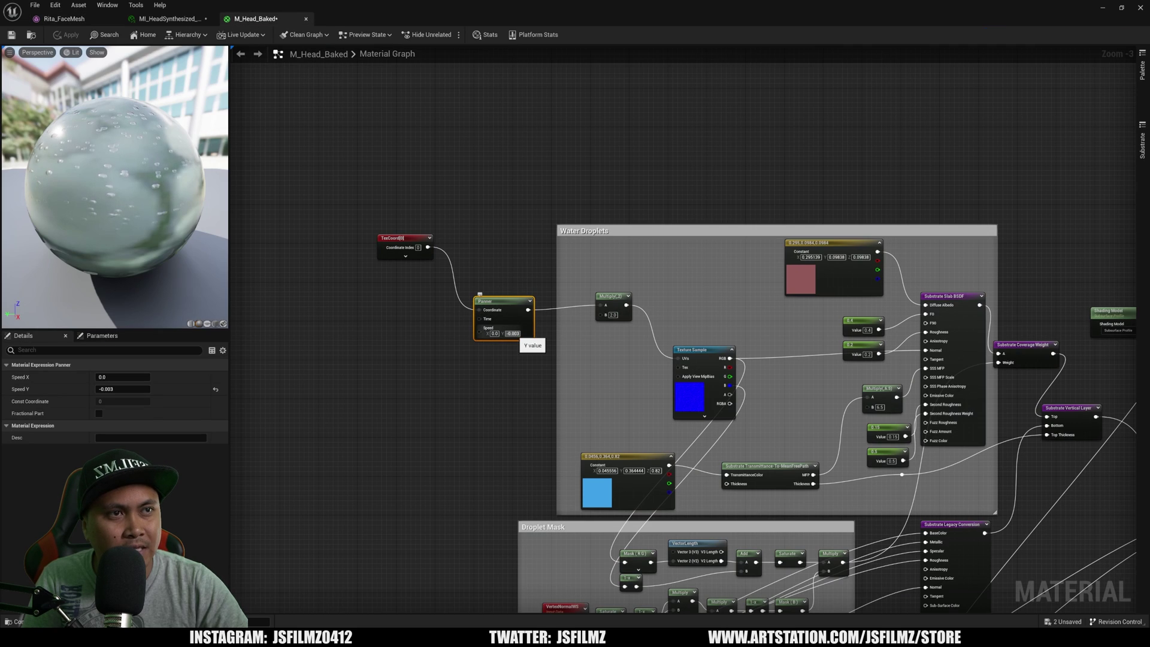
{"action": "type", "text": "-0.00-0.002"}
{"action": "key", "text": "Return"}
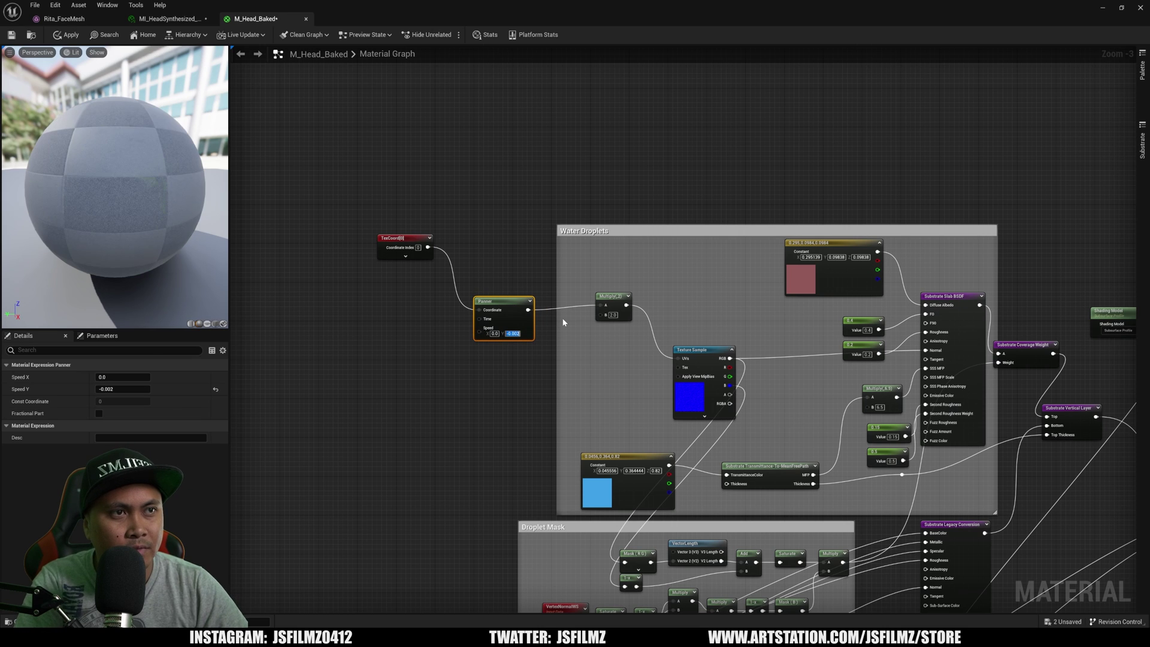
{"action": "left_click", "coordinate": [67, 35]}
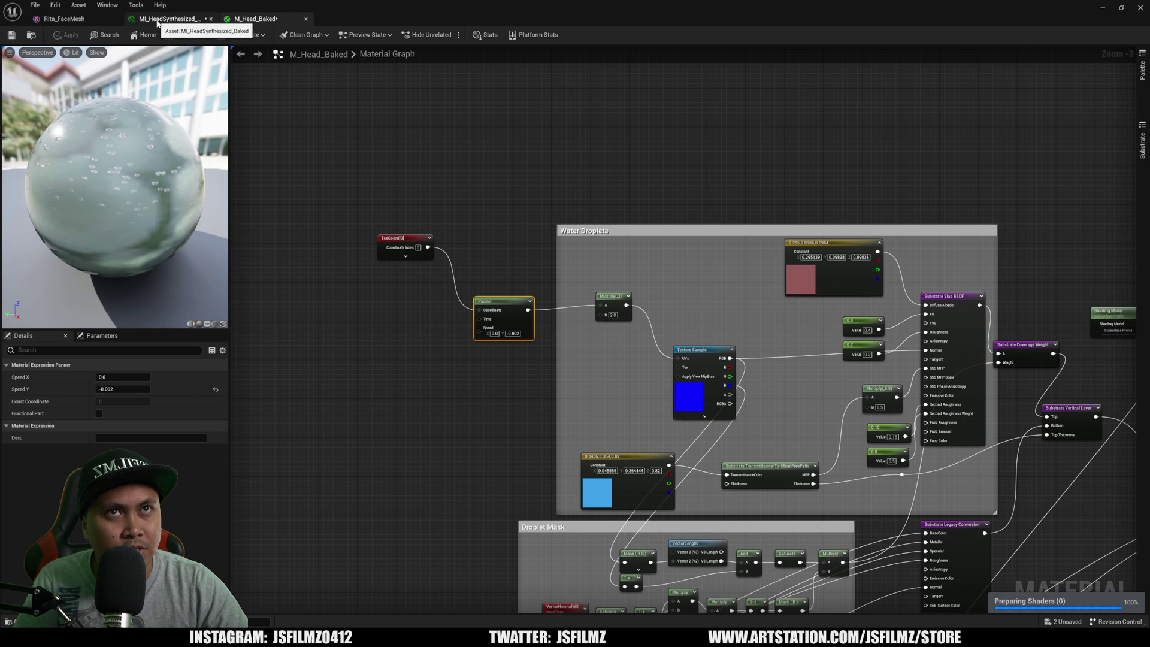
- Reopen the Rita_FaceMesh preview and examine the slower droplet movement on the face from several angles
{"action": "left_click", "coordinate": [93, 21]}
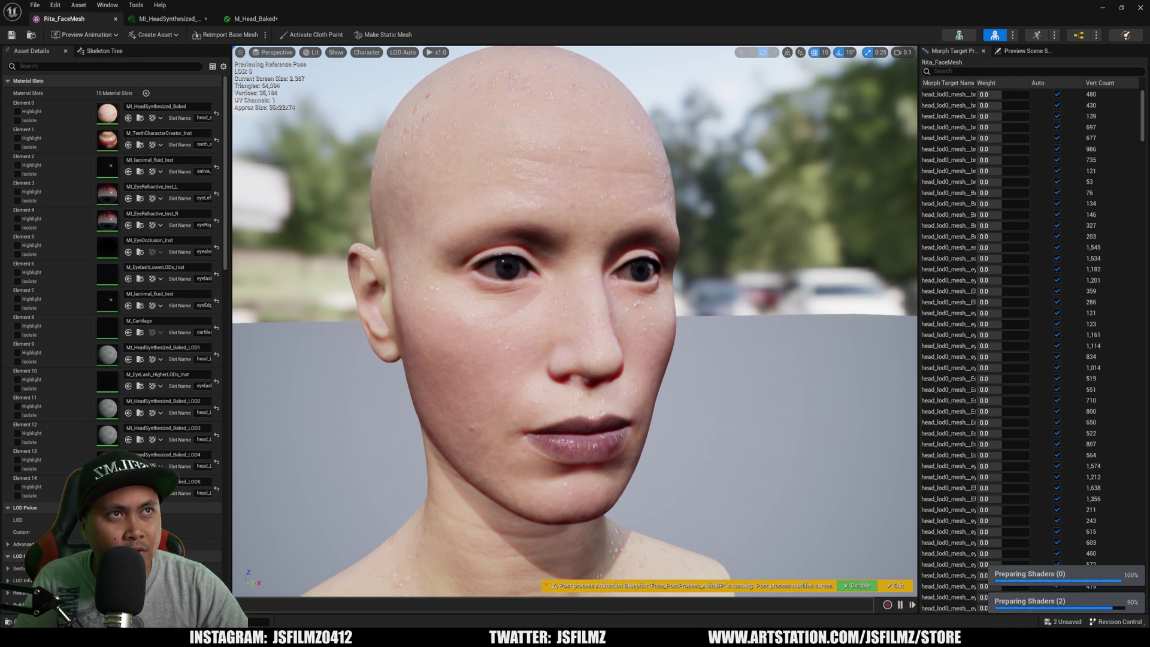
{"action": "left_click_drag", "start_coordinate": [449, 301], "coordinate": [420, 302], "text": "alt"}
{"action": "right_click_drag", "start_coordinate": [586, 223], "coordinate": [502, 221]}
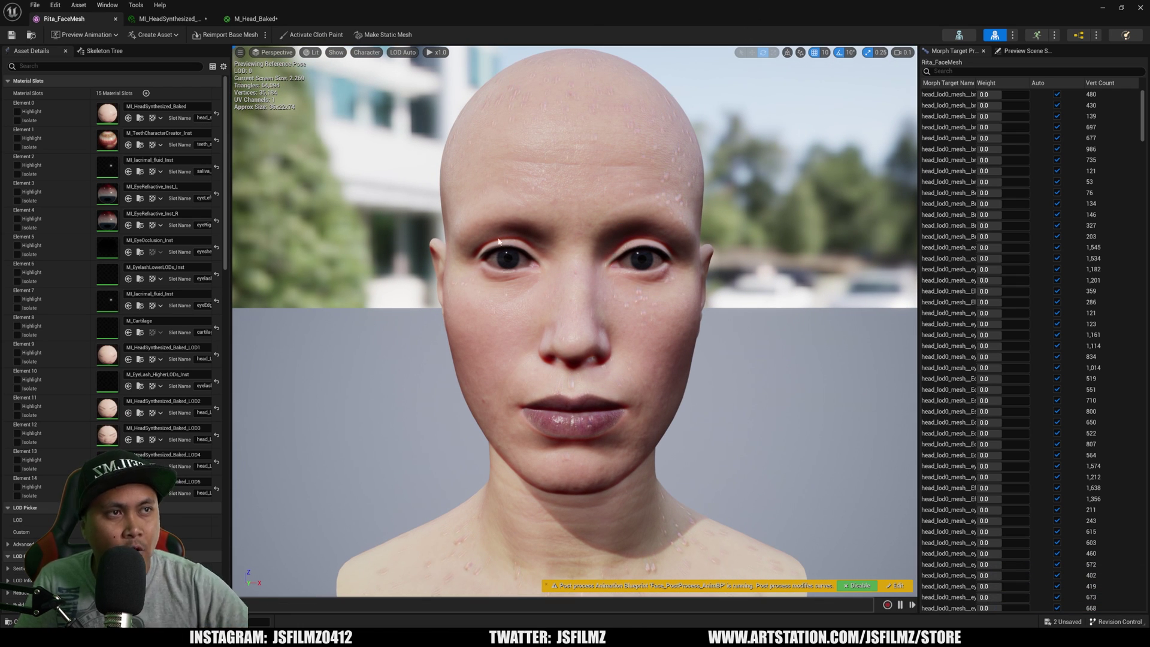
{"action": "left_click_drag", "start_coordinate": [518, 302], "coordinate": [623, 302], "text": "alt"}
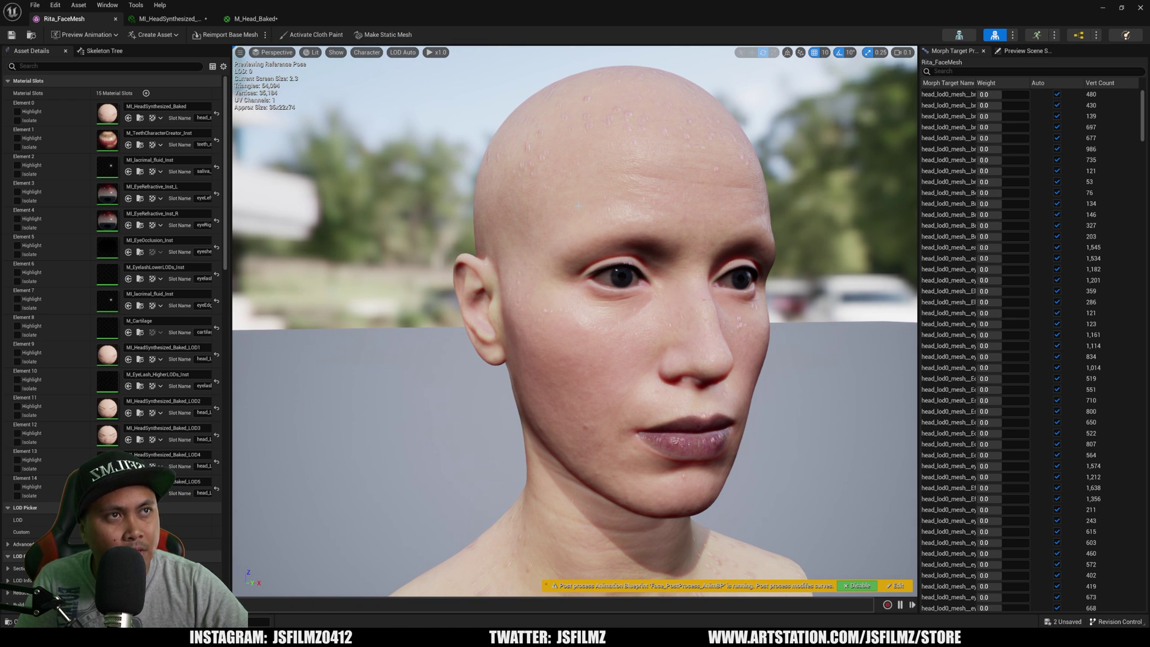
{"action": "left_click_drag", "start_coordinate": [578, 205], "coordinate": [569, 165]}
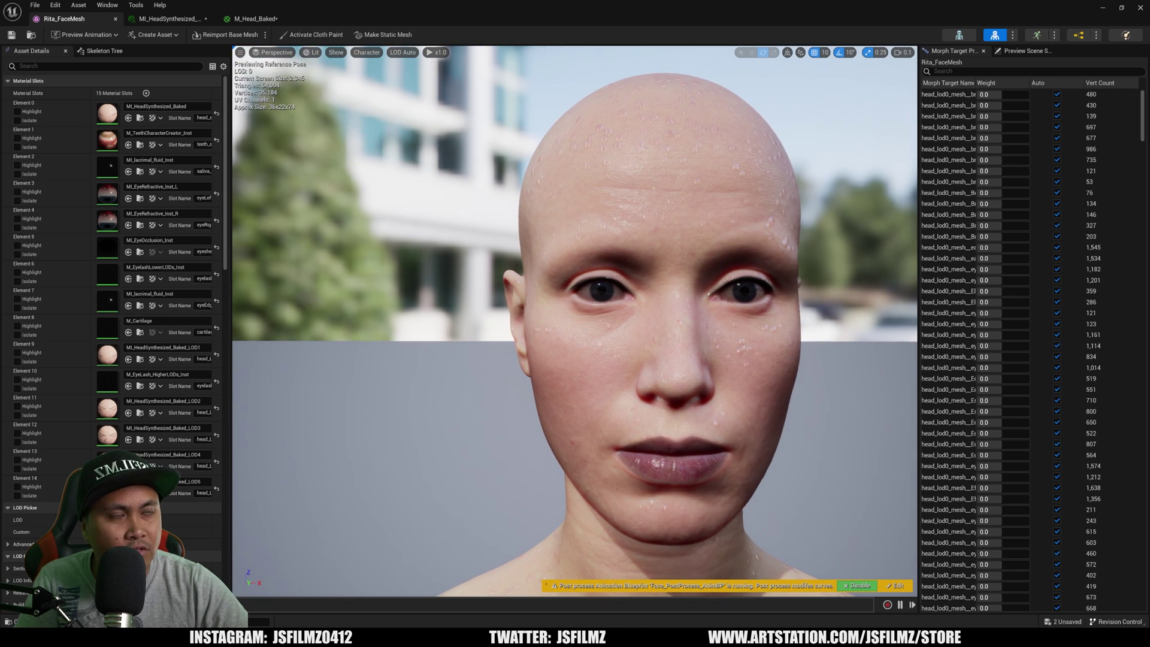
{"action": "middle_click_drag", "start_coordinate": [631, 314], "coordinate": [542, 305]}
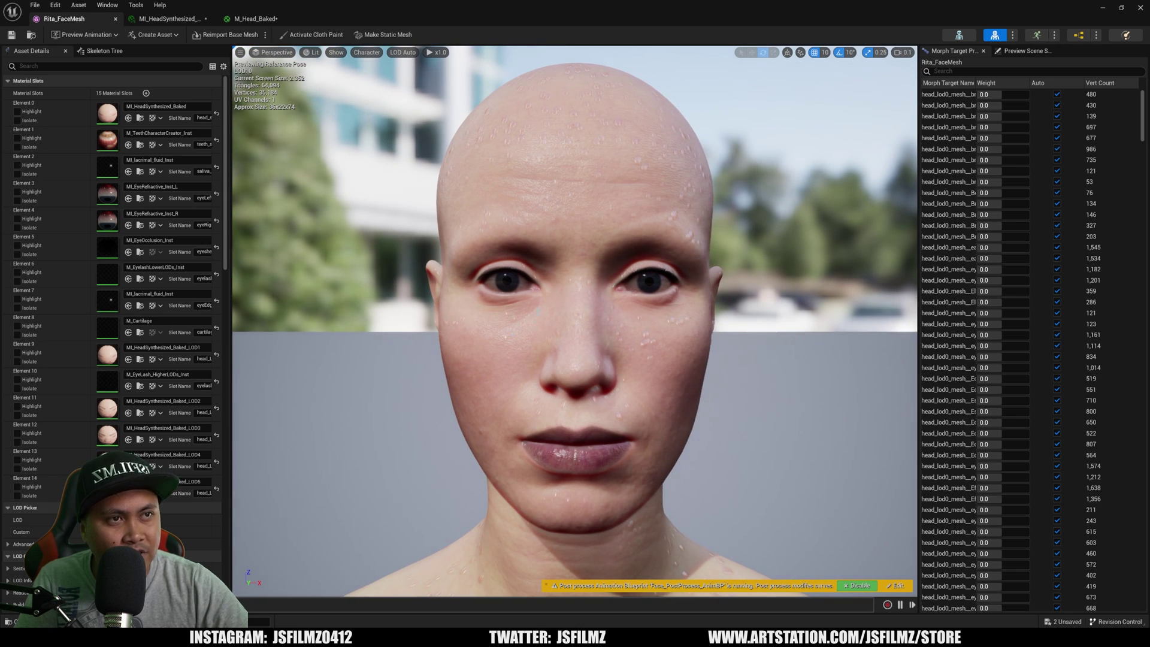